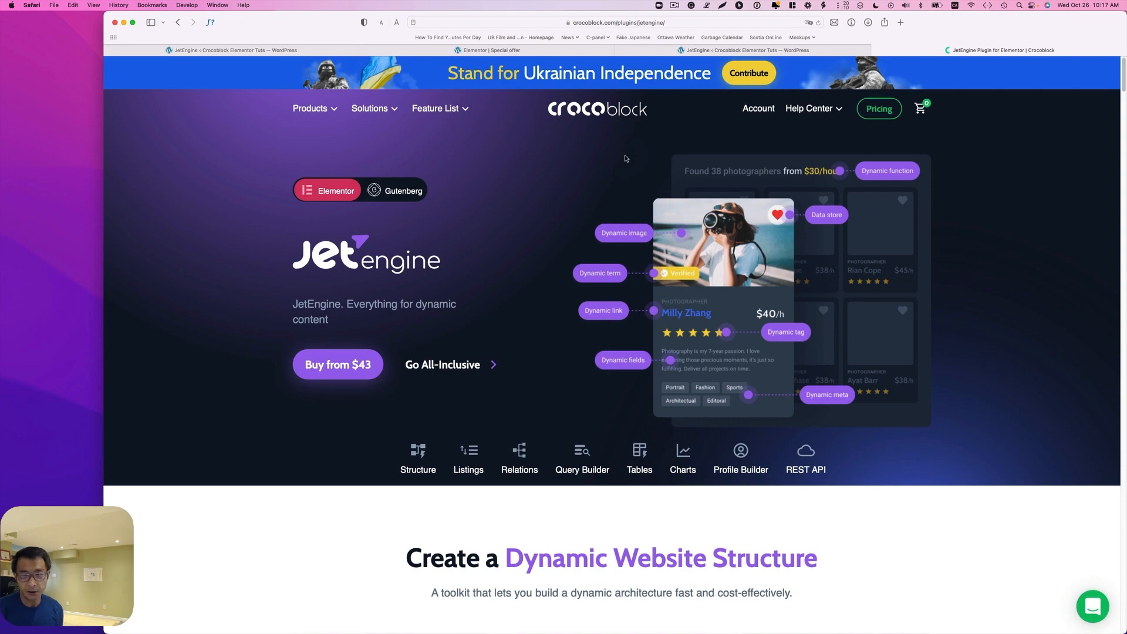
- Enable Dynamic Visibility on the limited time promotion section, showing it when the User logged in condition is met
left_click(704, 49)
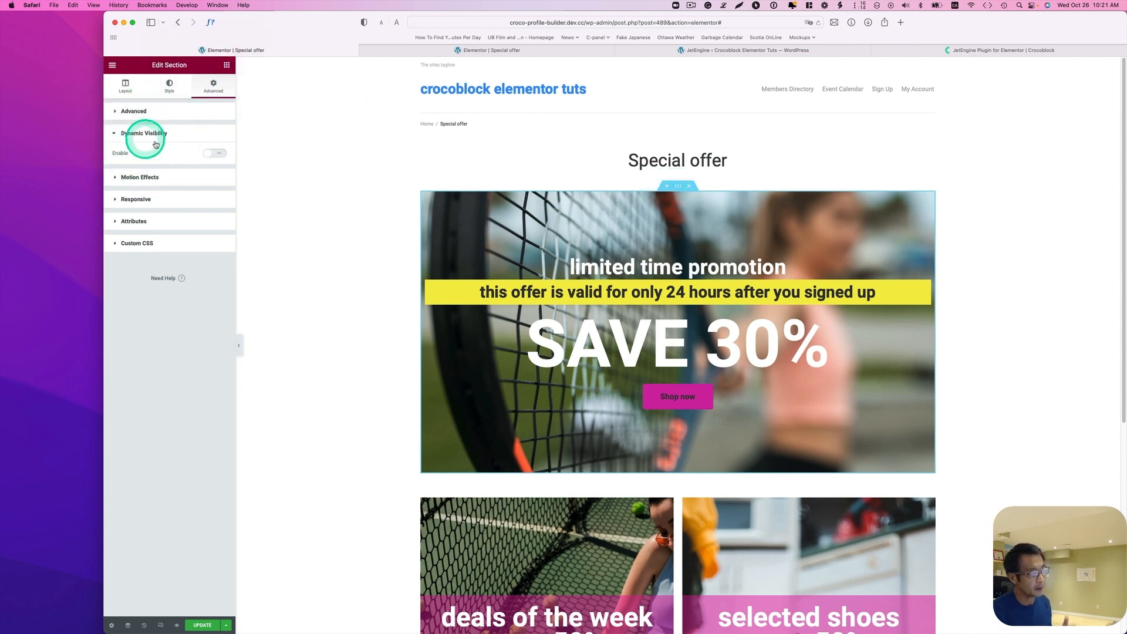
left_click(215, 154)
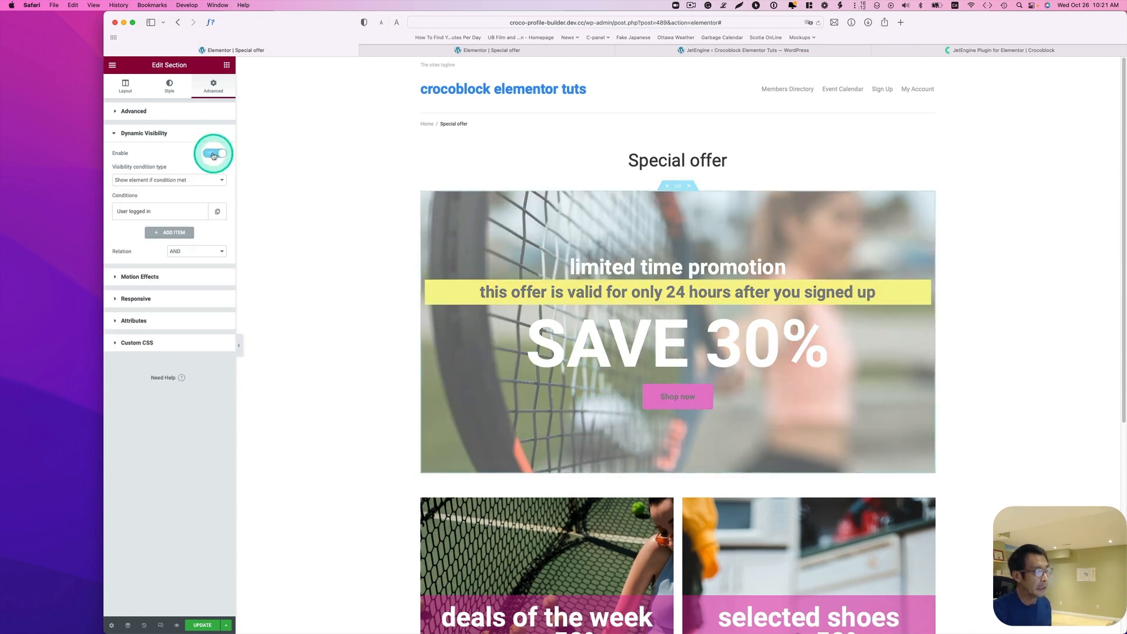
left_click(137, 214)
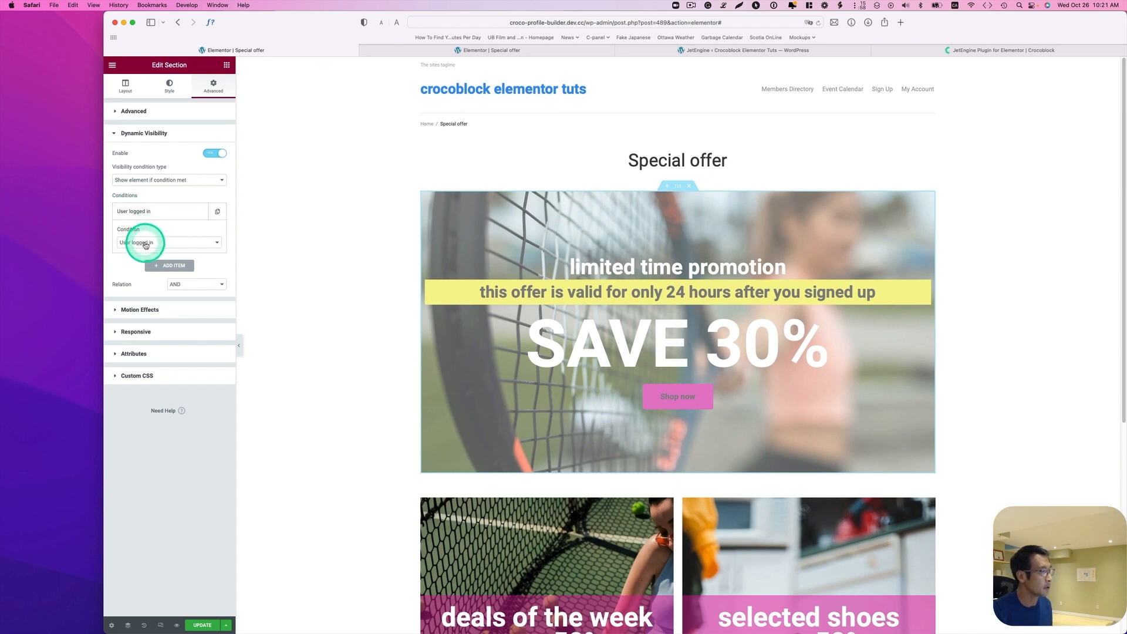
left_click(146, 243)
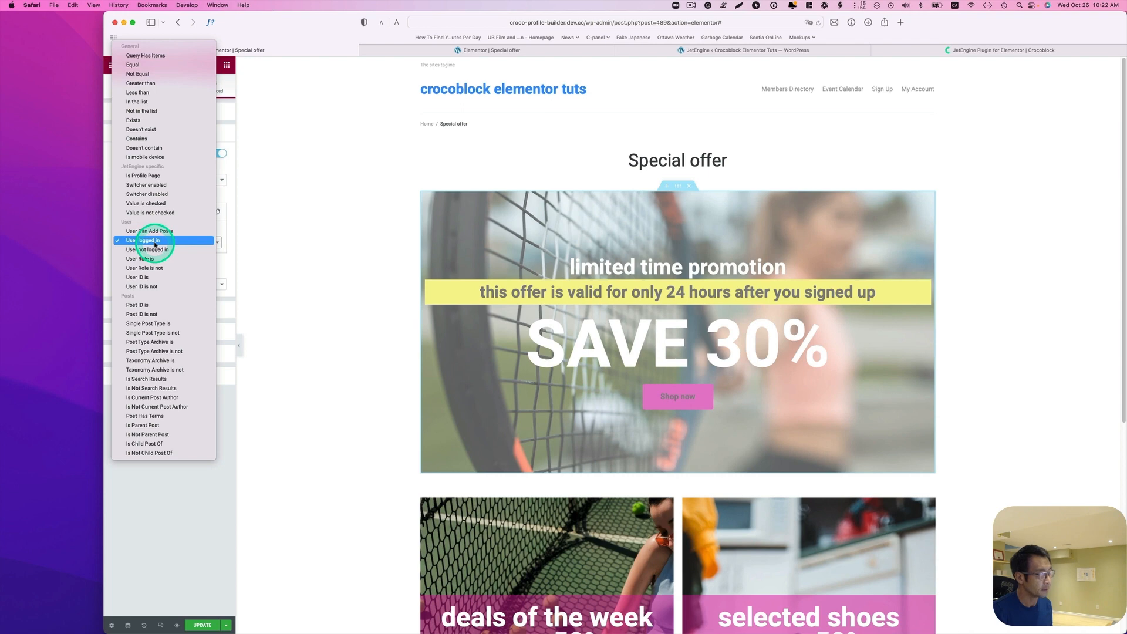
left_click(155, 244)
- Update the Special offer page and view it on the live site
left_click(111, 65)
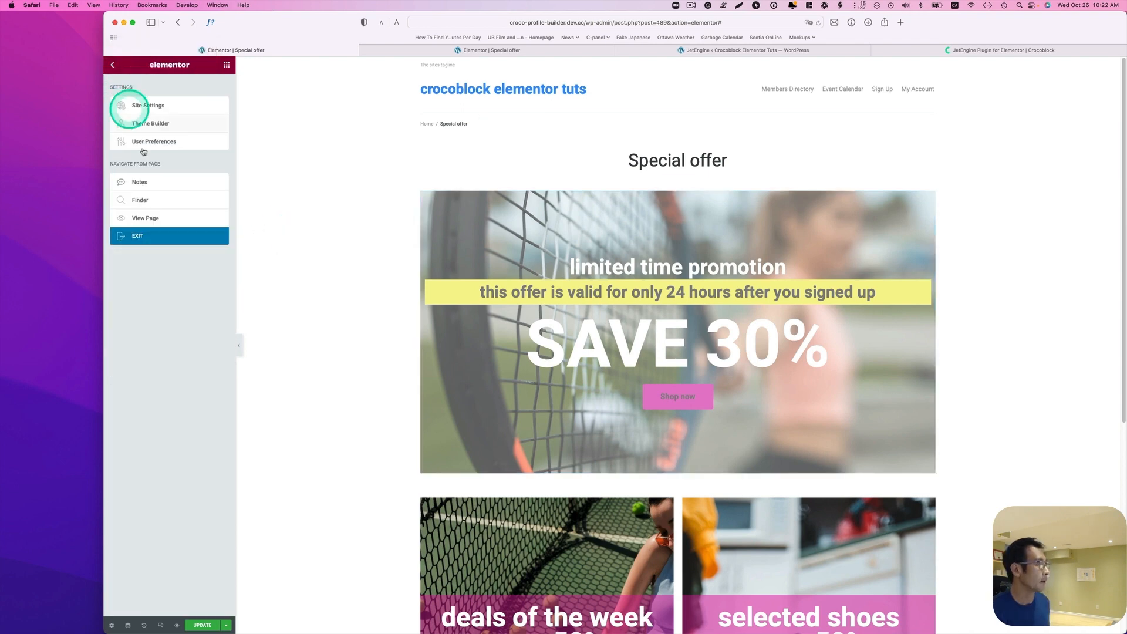
left_click(146, 235)
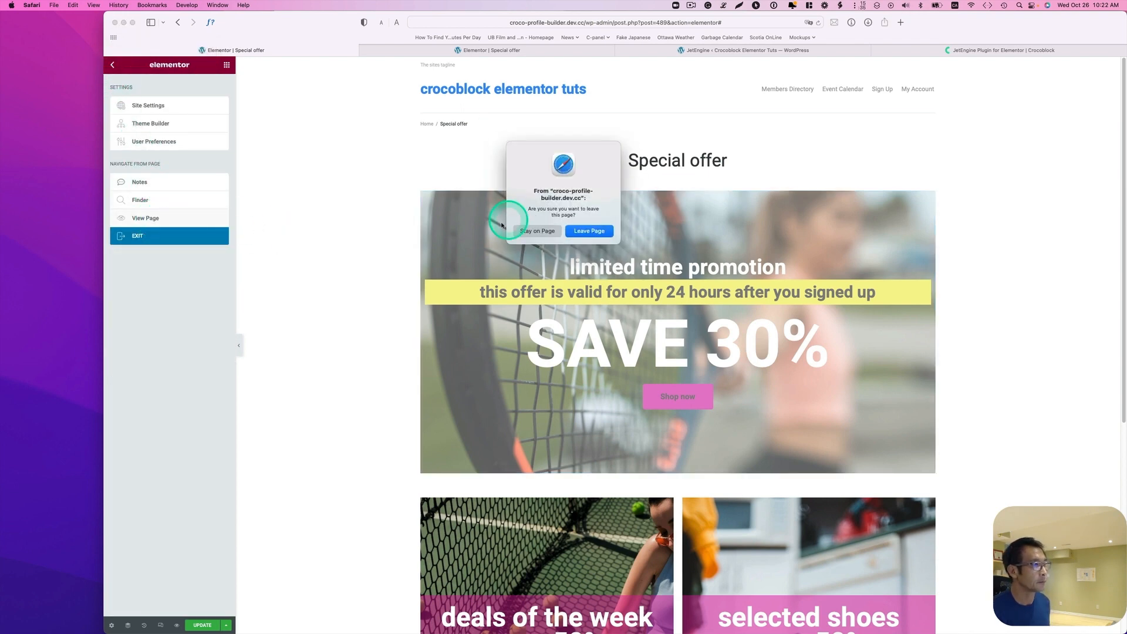
left_click(543, 232)
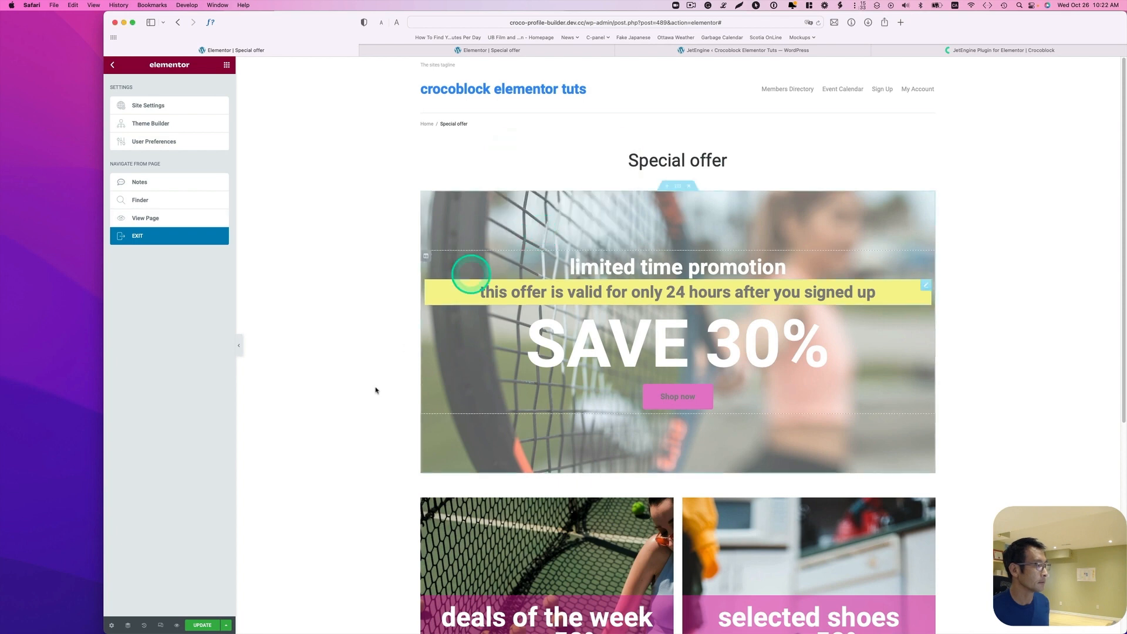
left_click(199, 622)
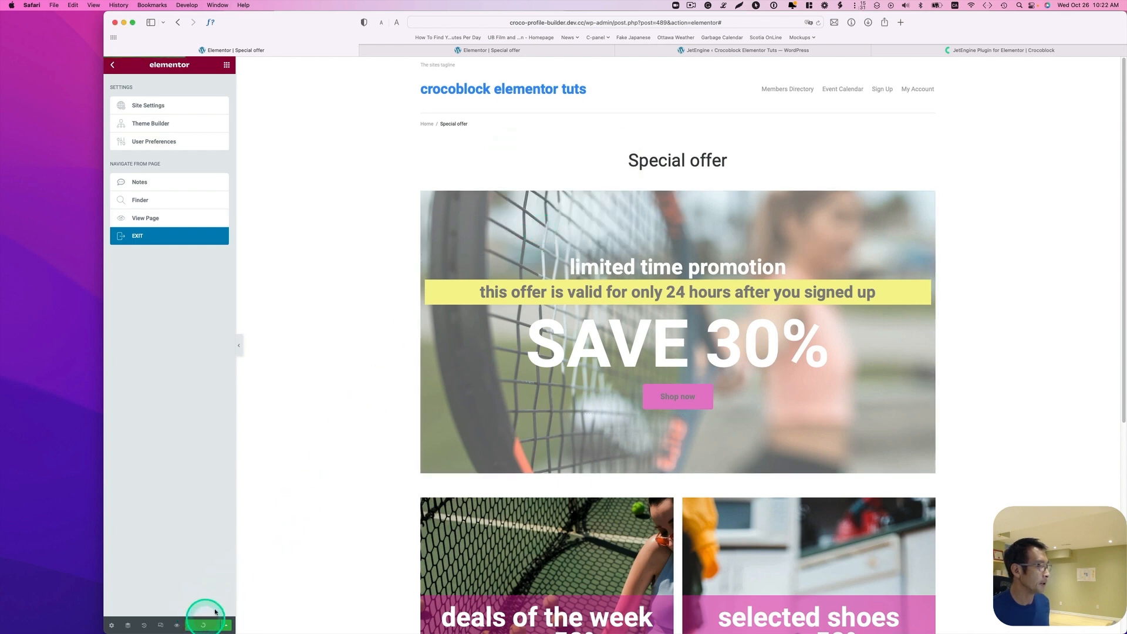
left_click(151, 219)
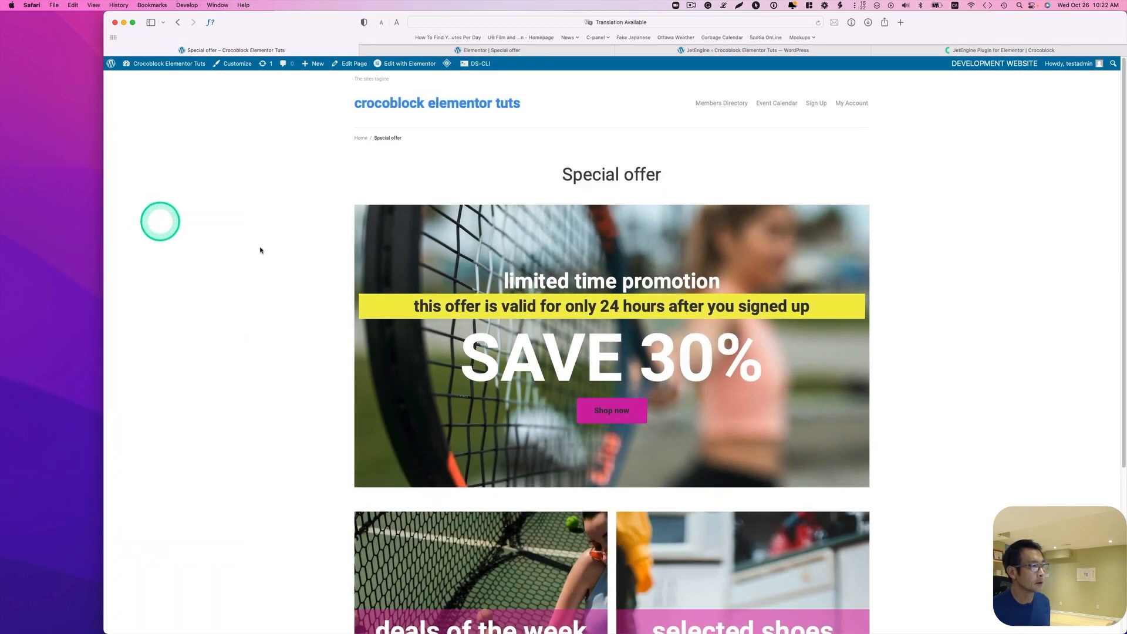
left_click(581, 322)
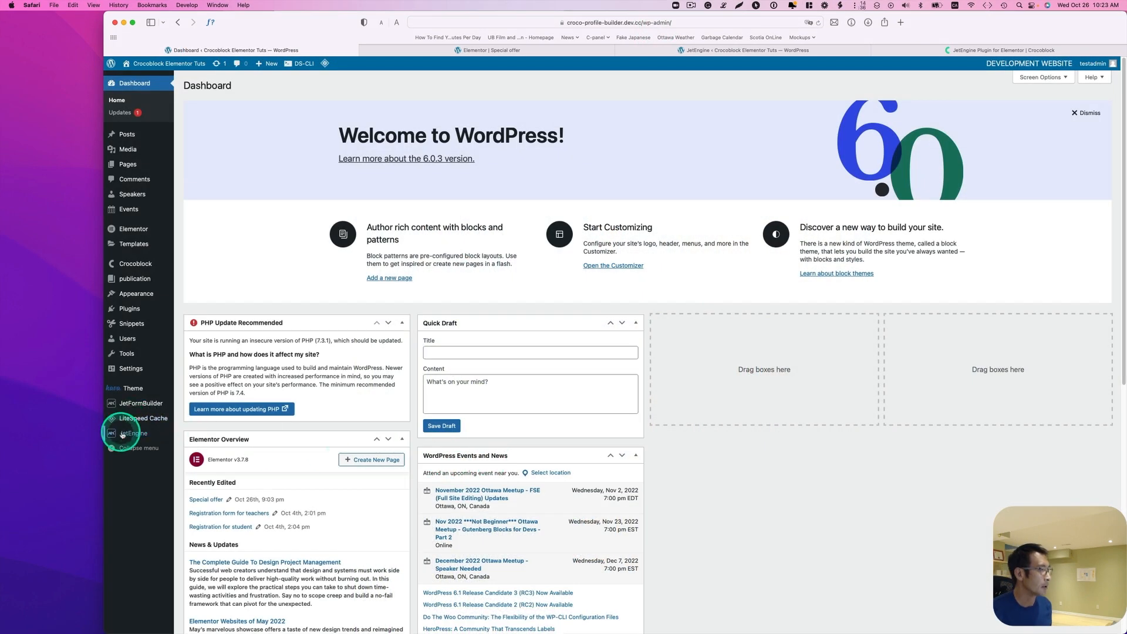
- Open the Limited offer query in JetEngine's Query Builder and keep its type as Users Query
mouse_move(124, 434)
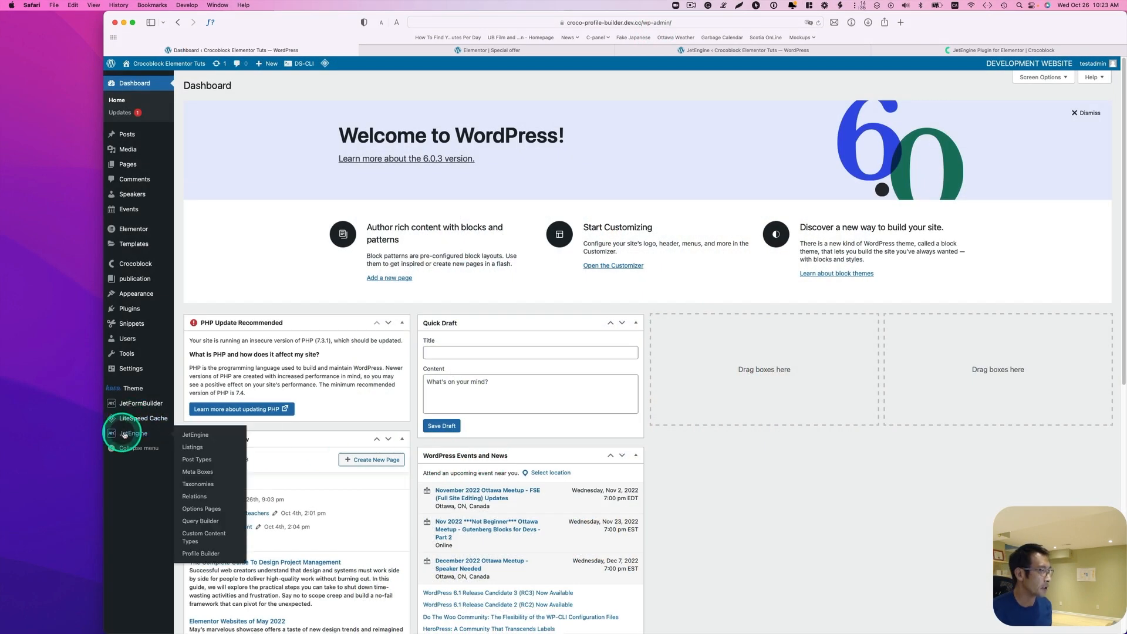
left_click(210, 521)
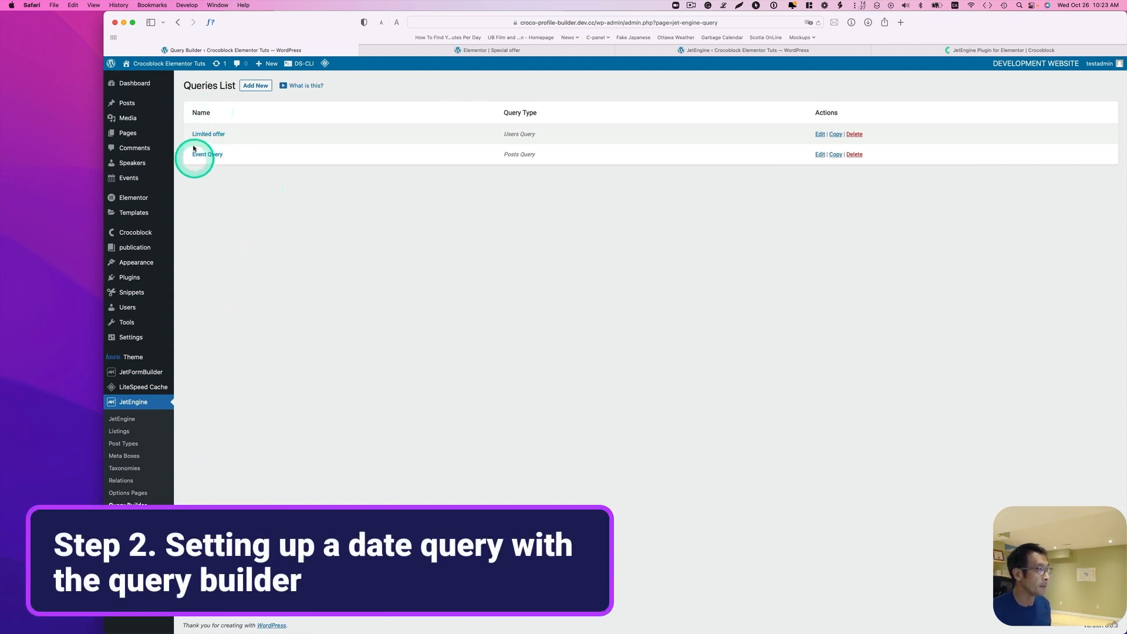
left_click(214, 136)
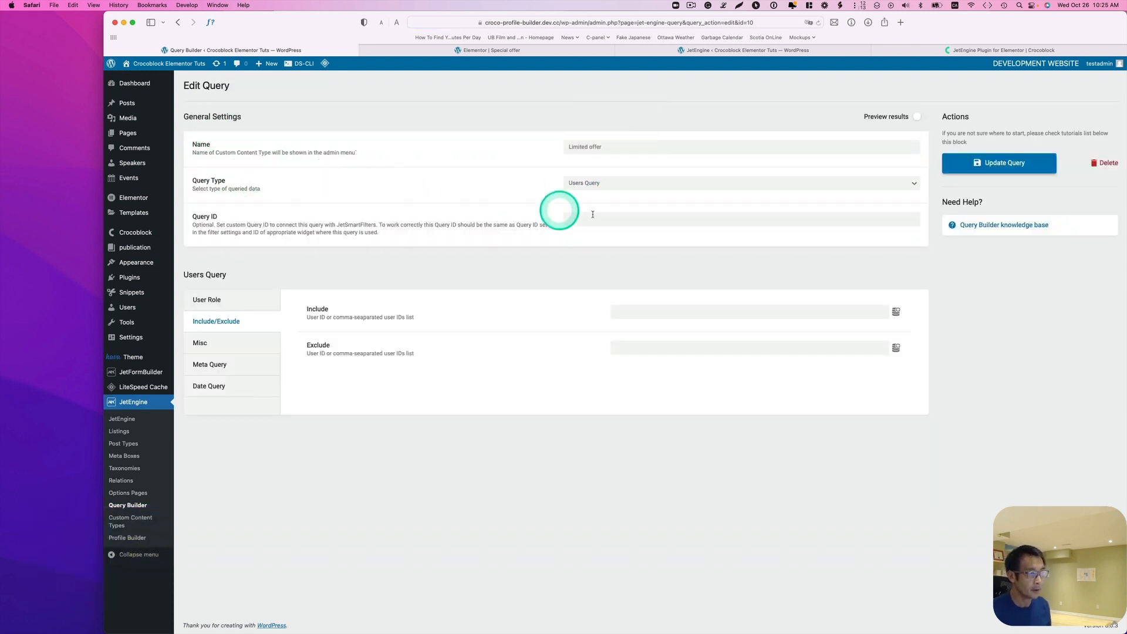
left_click(580, 186)
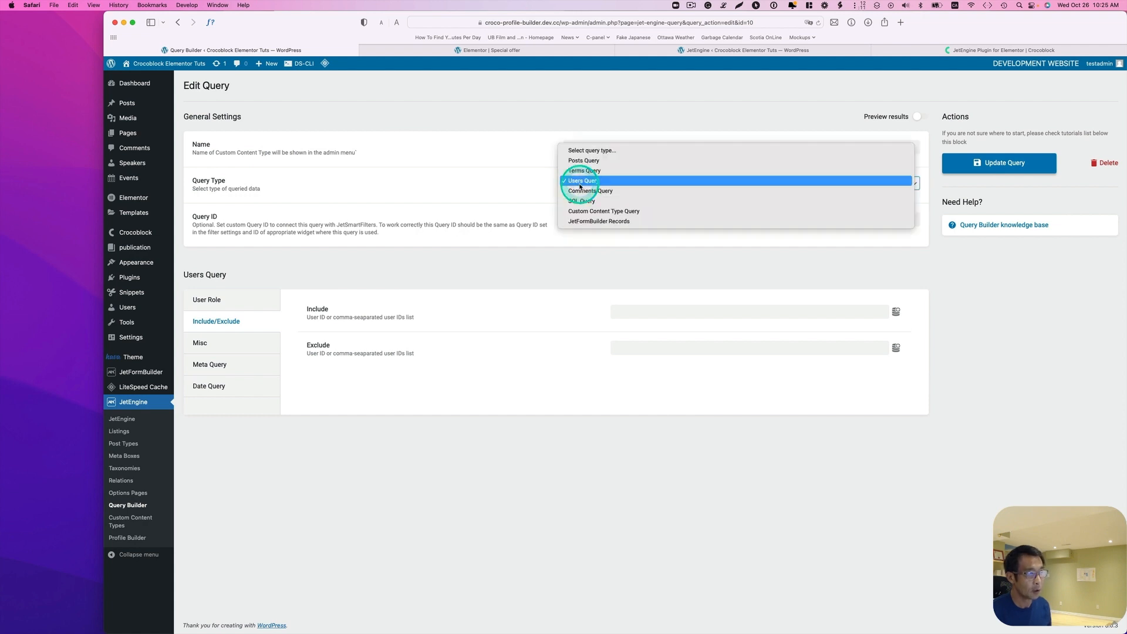
left_click(582, 182)
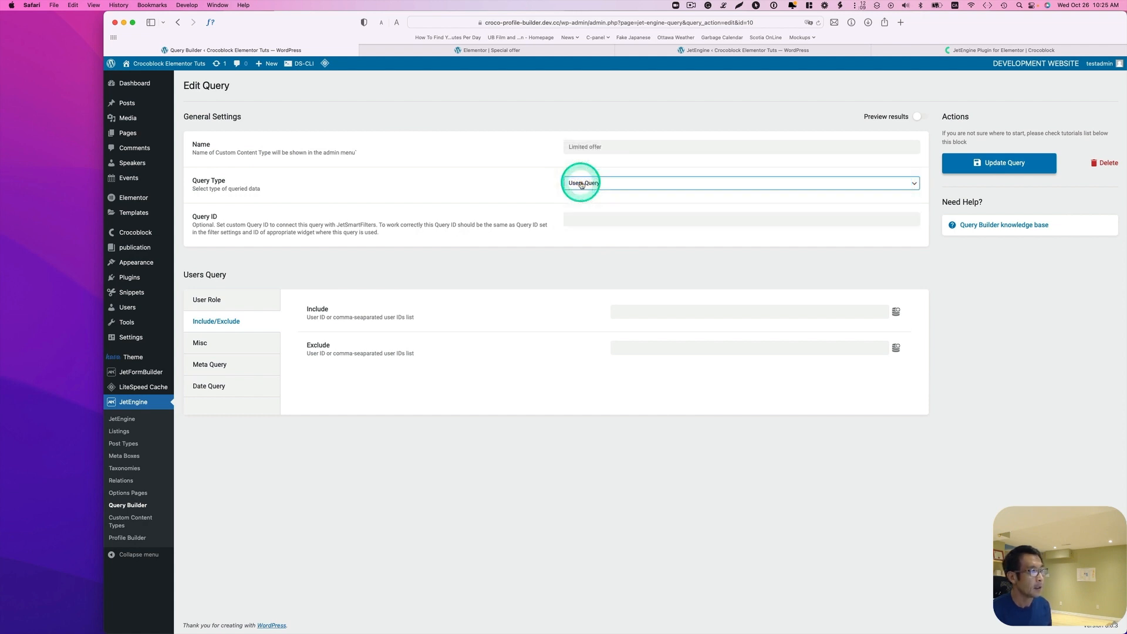
- Set the users query to include the Current user ID macro and add a new date query clause
left_click(205, 325)
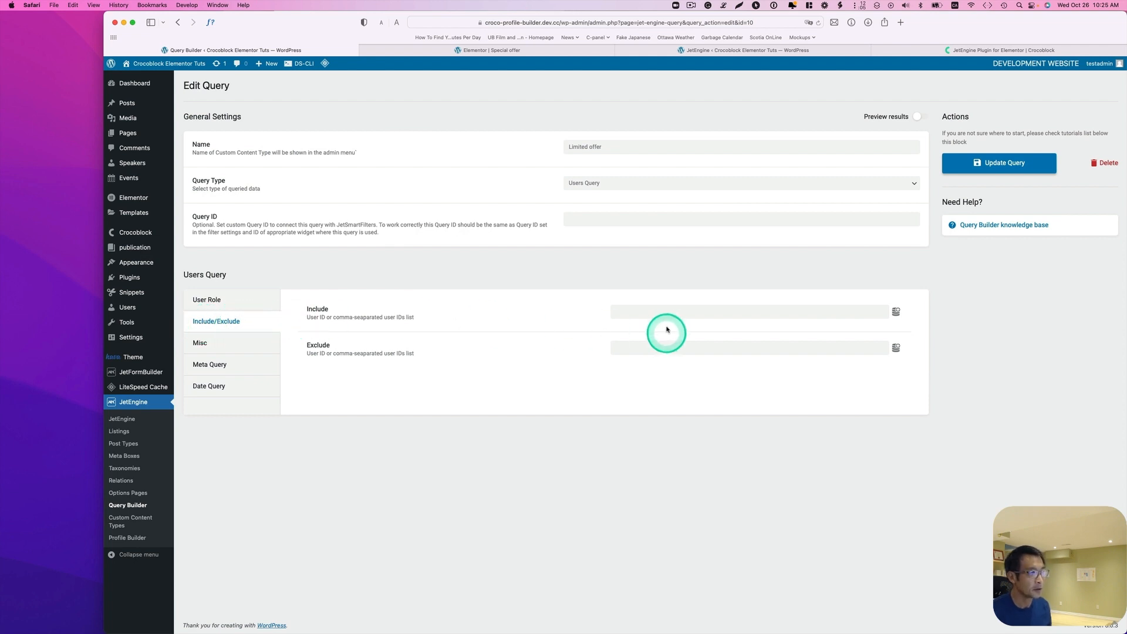
left_click(654, 312)
left_click(896, 312)
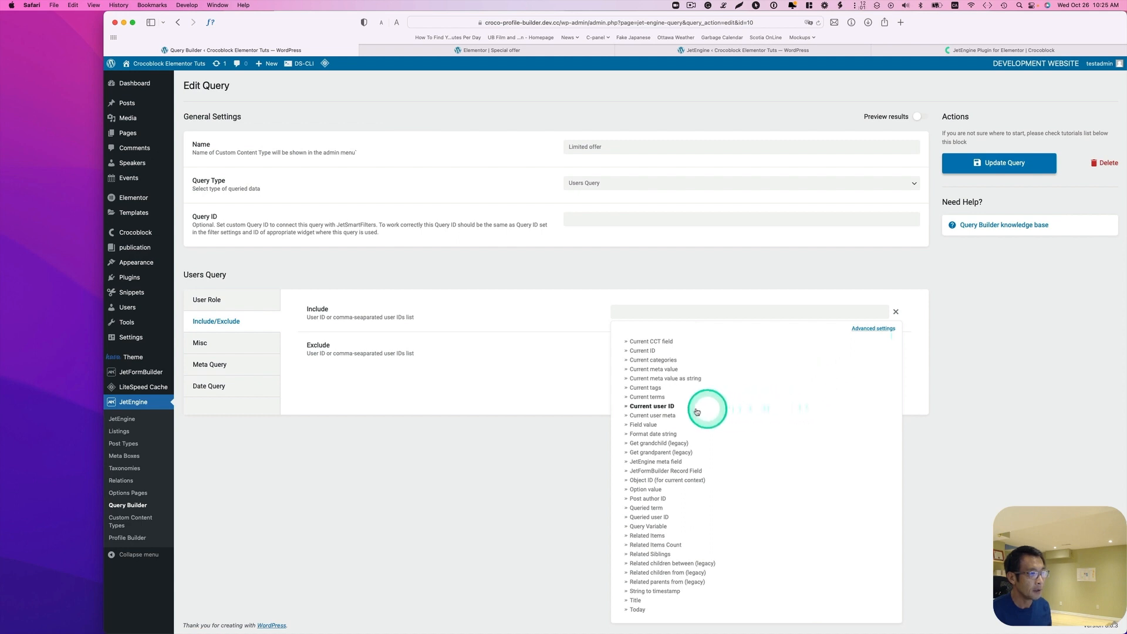
left_click(651, 406)
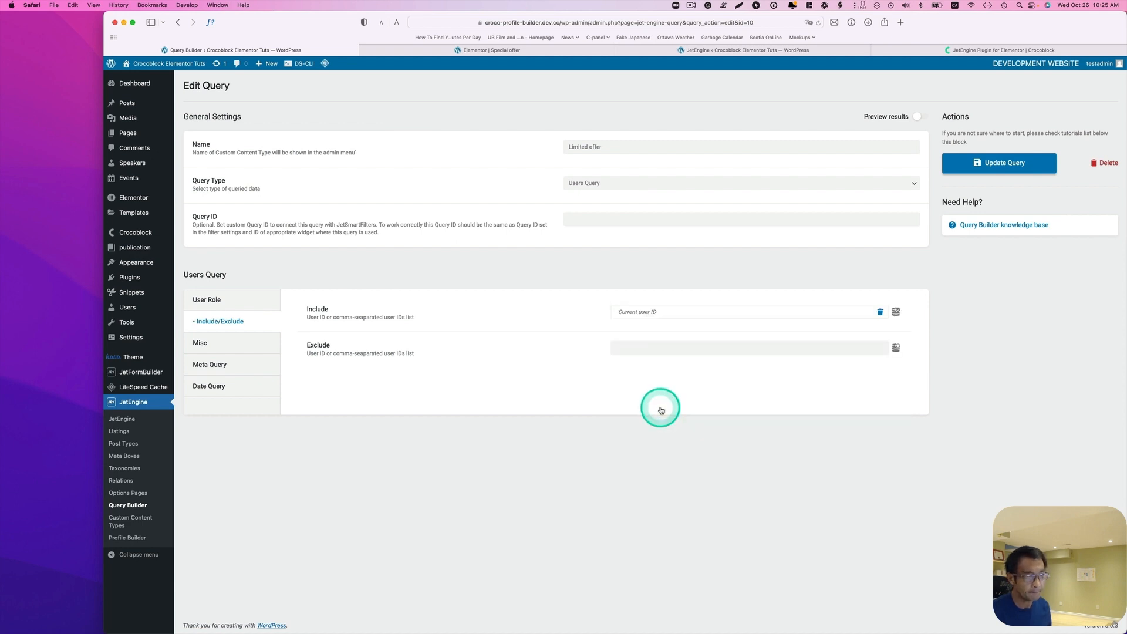
left_click(219, 388)
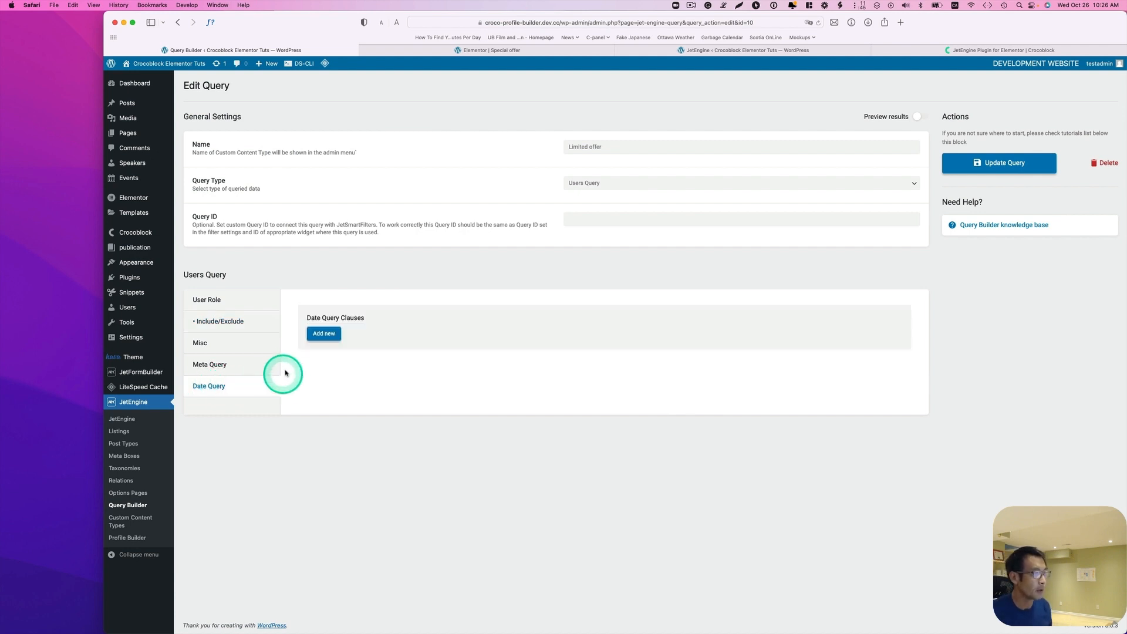
left_click(320, 334)
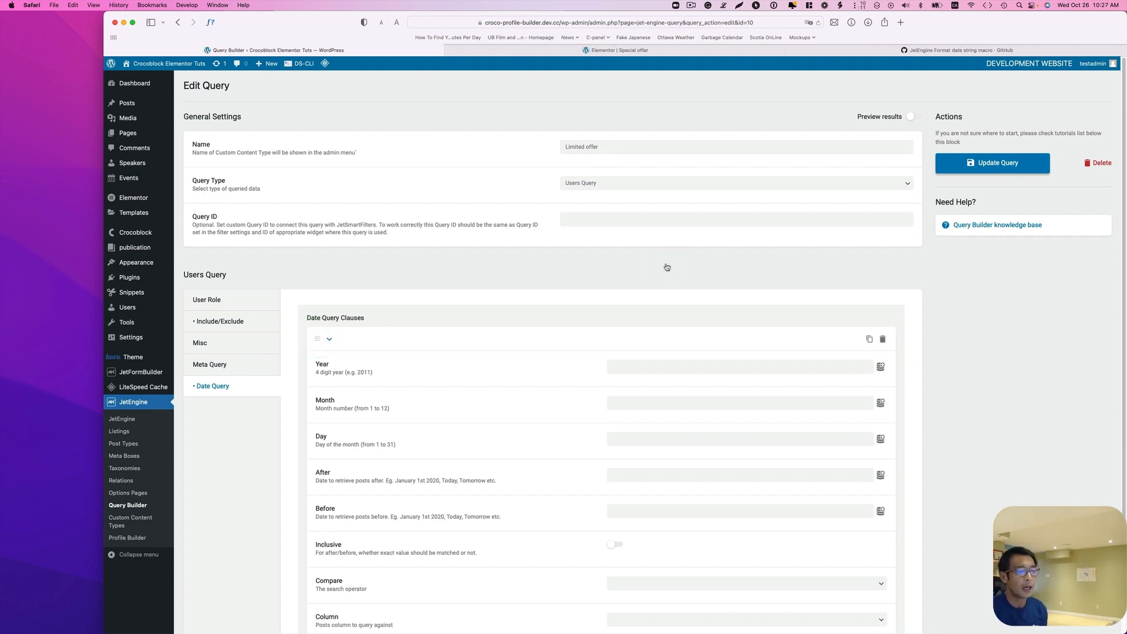
- Copy the full code of format-date-string-macro.php from the Crocoblock GitHub gist
left_click(846, 50)
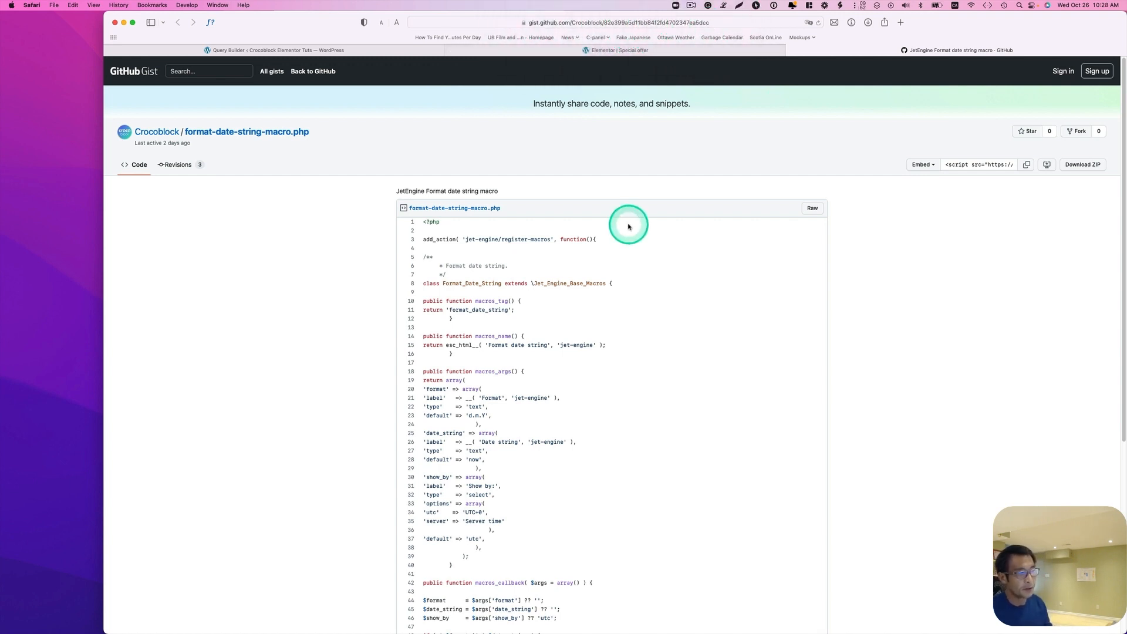
key("super+a")
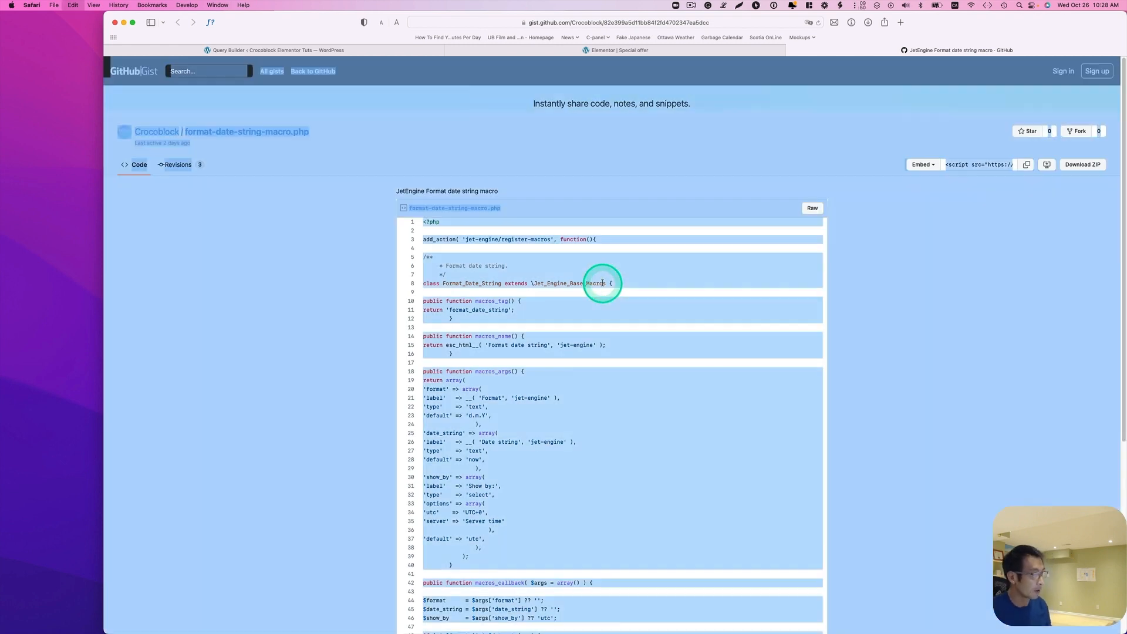
left_click_drag(420, 220, 704, 520)
right_click(703, 446)
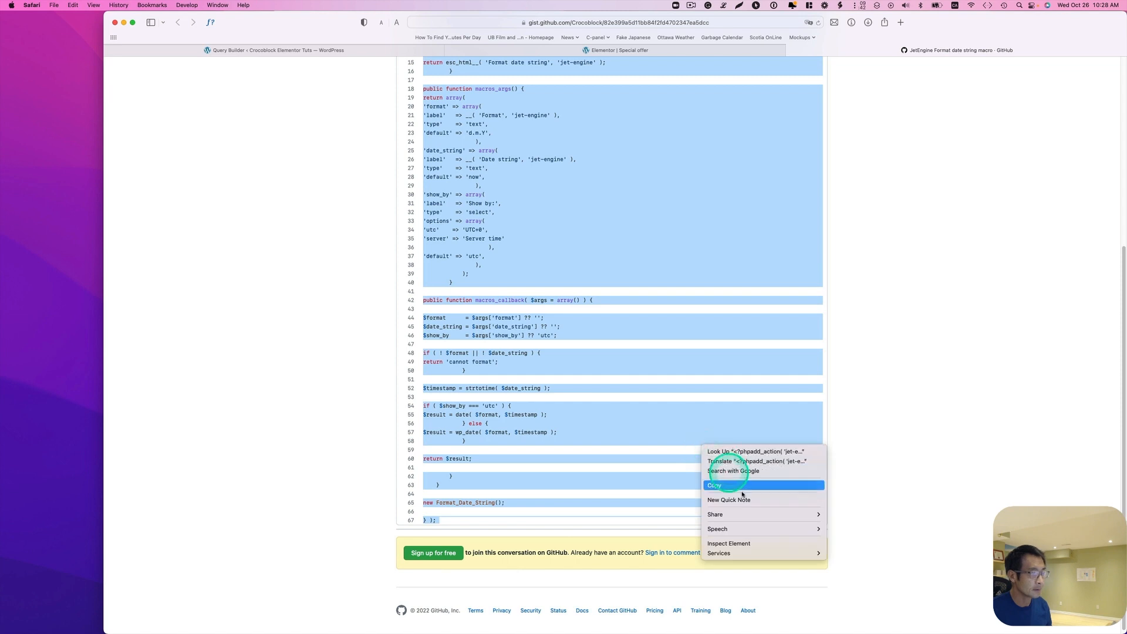
left_click(743, 487)
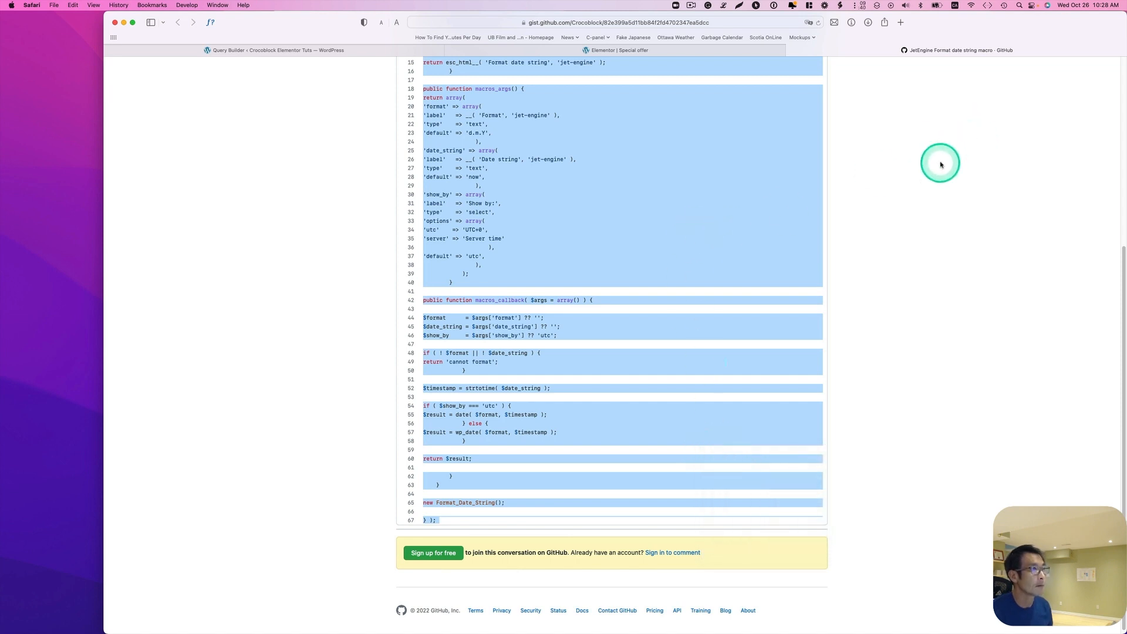
left_click(893, 134)
- Review the Code Snippets plugin page on WordPress.org and return to the query editor
left_click(373, 51)
left_click(565, 273)
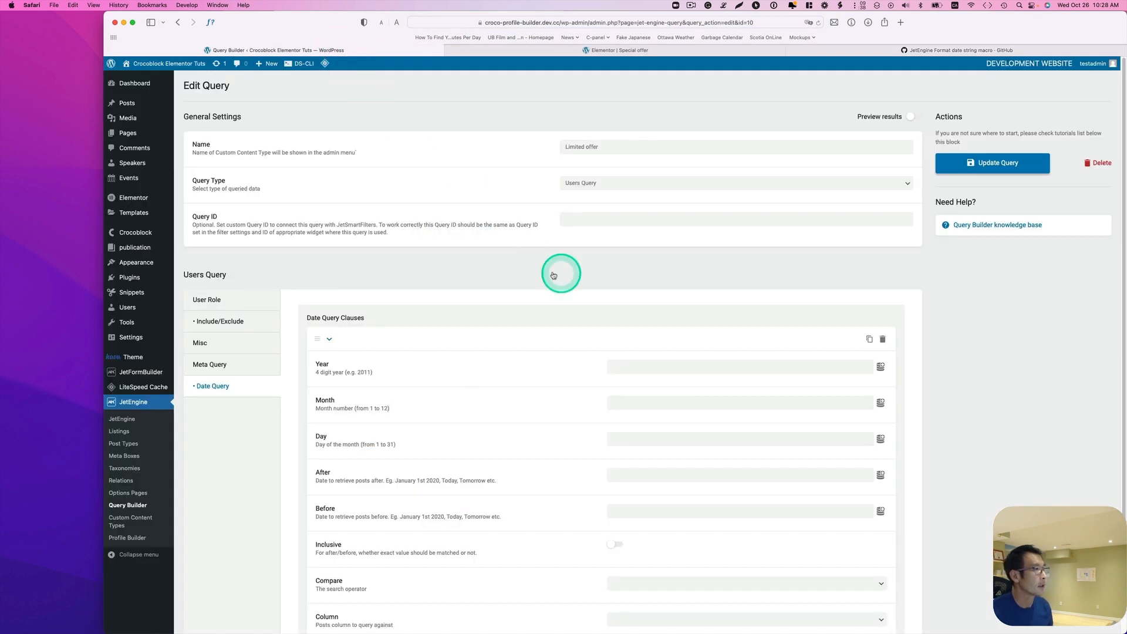
mouse_move(140, 295)
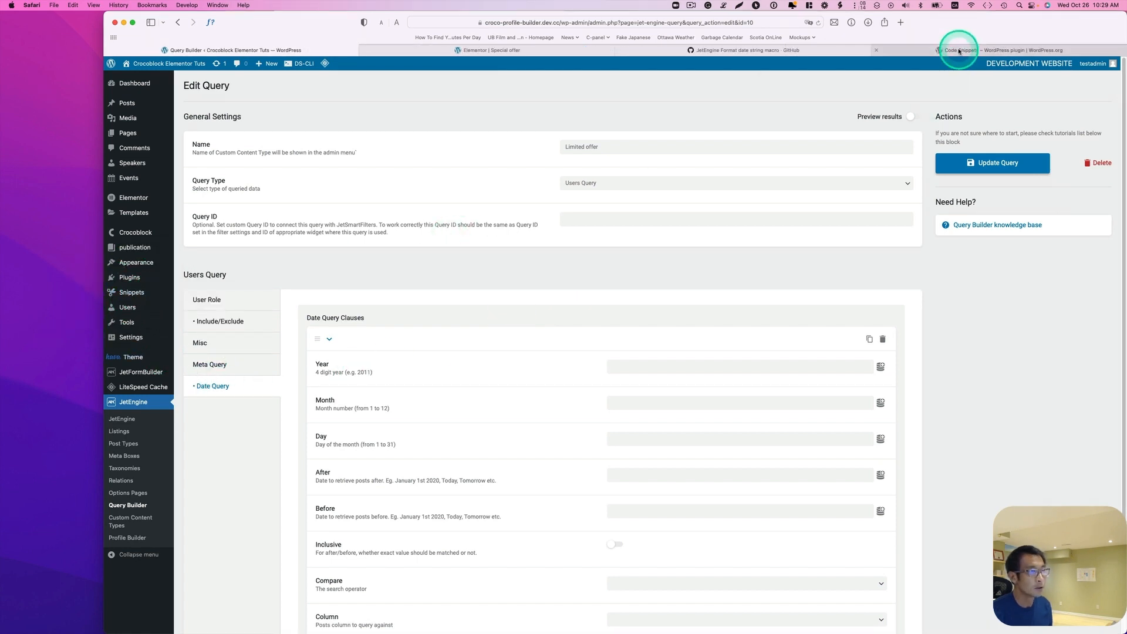
left_click(959, 51)
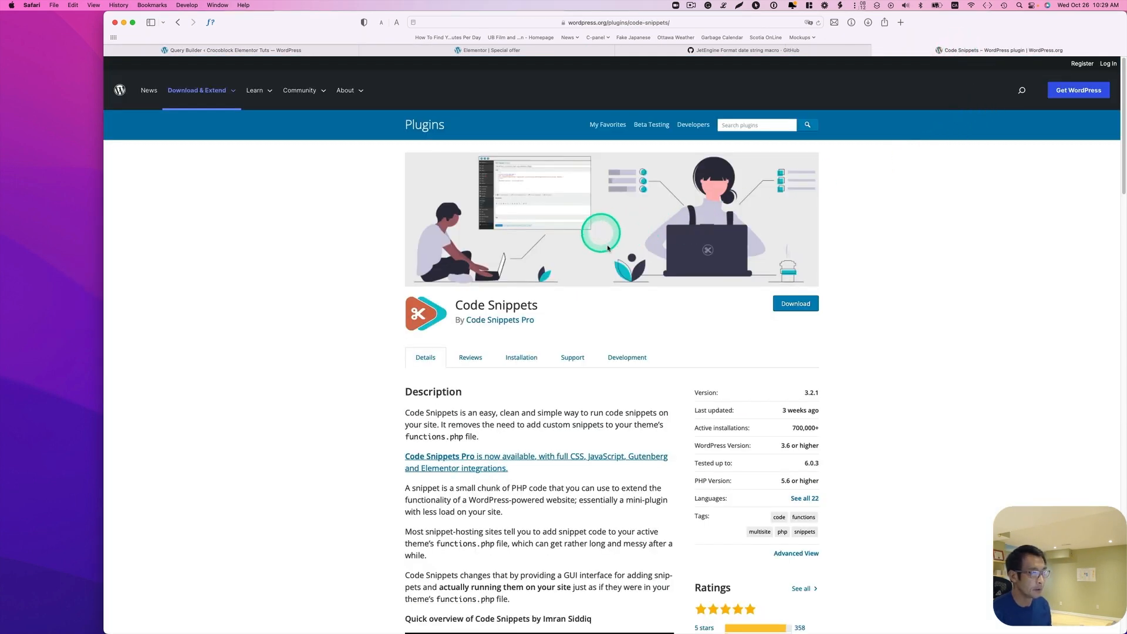
scroll(631, 297, "down", 4)
scroll(638, 297, "up", 4)
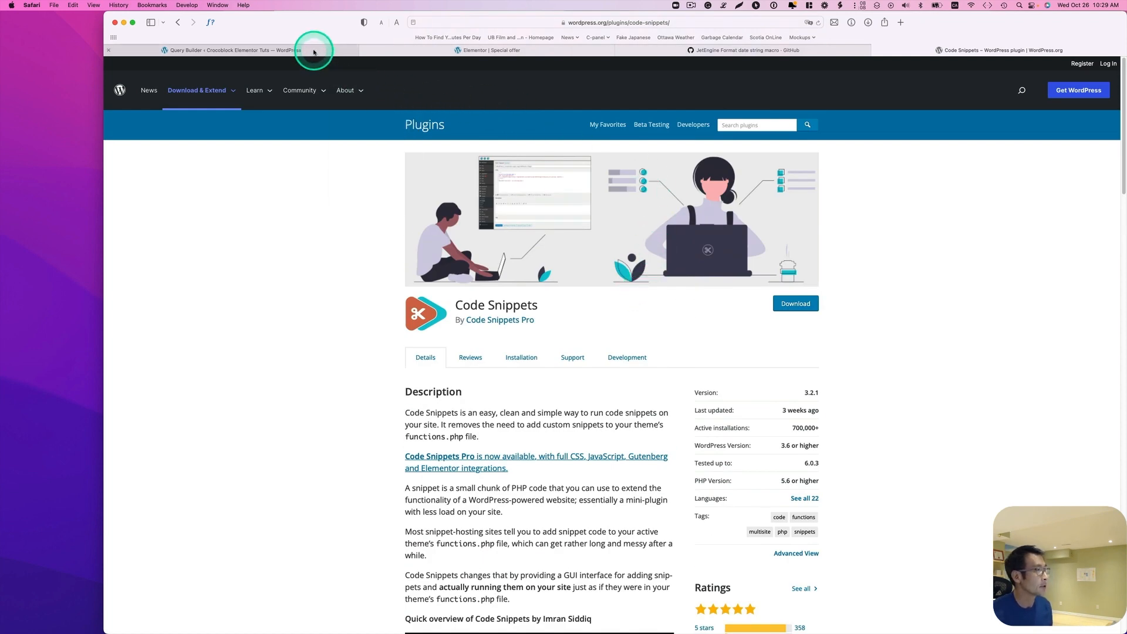
left_click(316, 50)
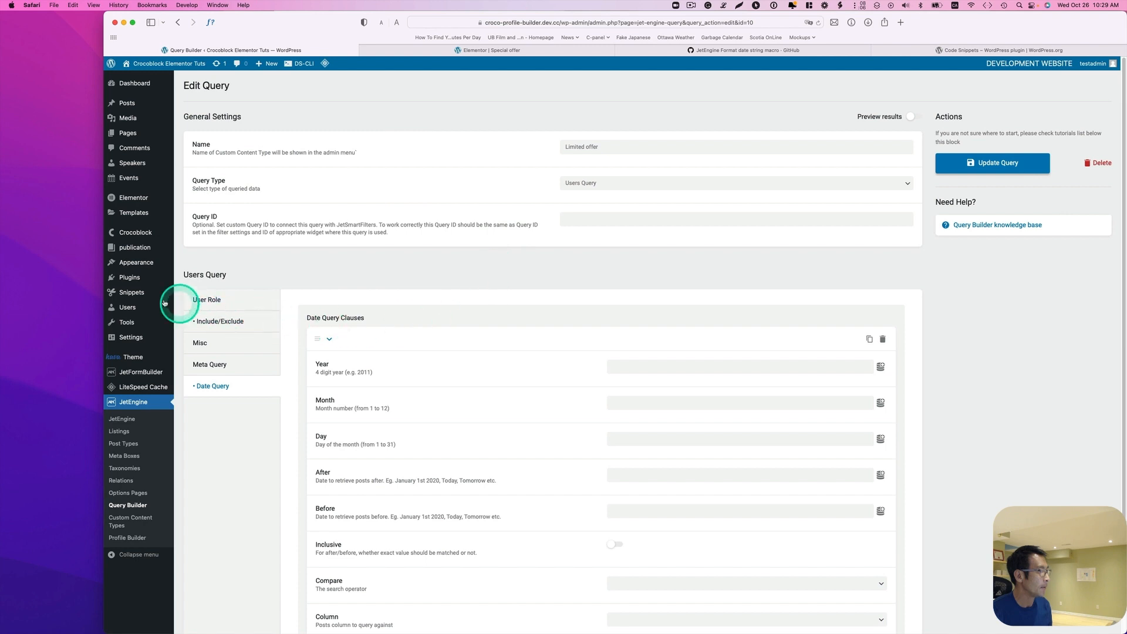
- Add a new PHP functions snippet containing the copied macro code, without the opening <?php tag or an empty first line
mouse_move(122, 296)
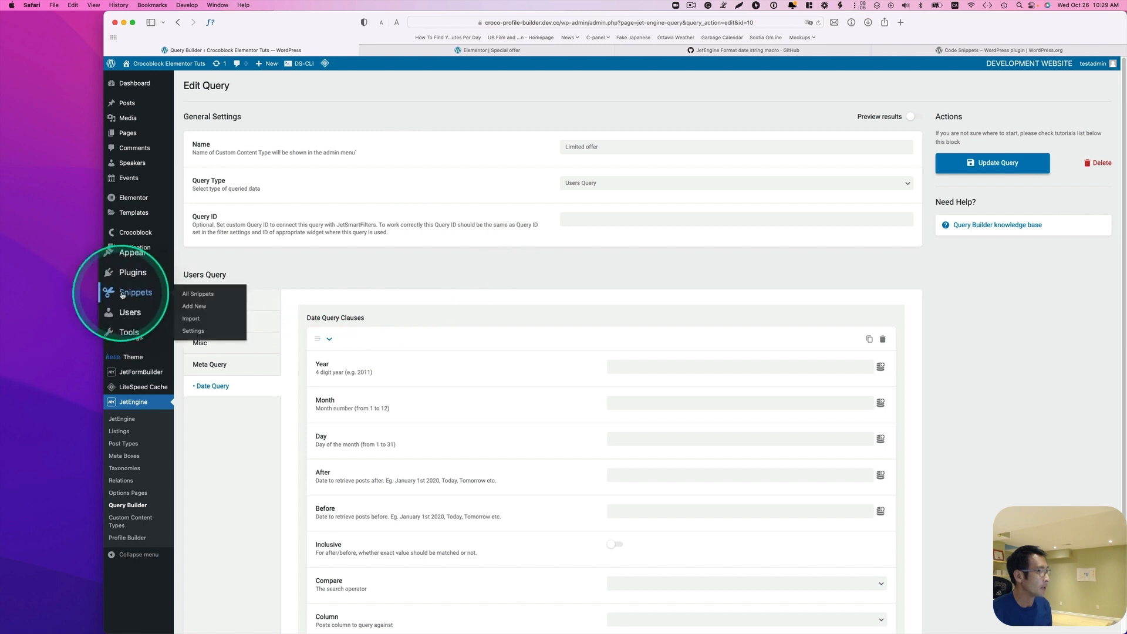
left_click(195, 307)
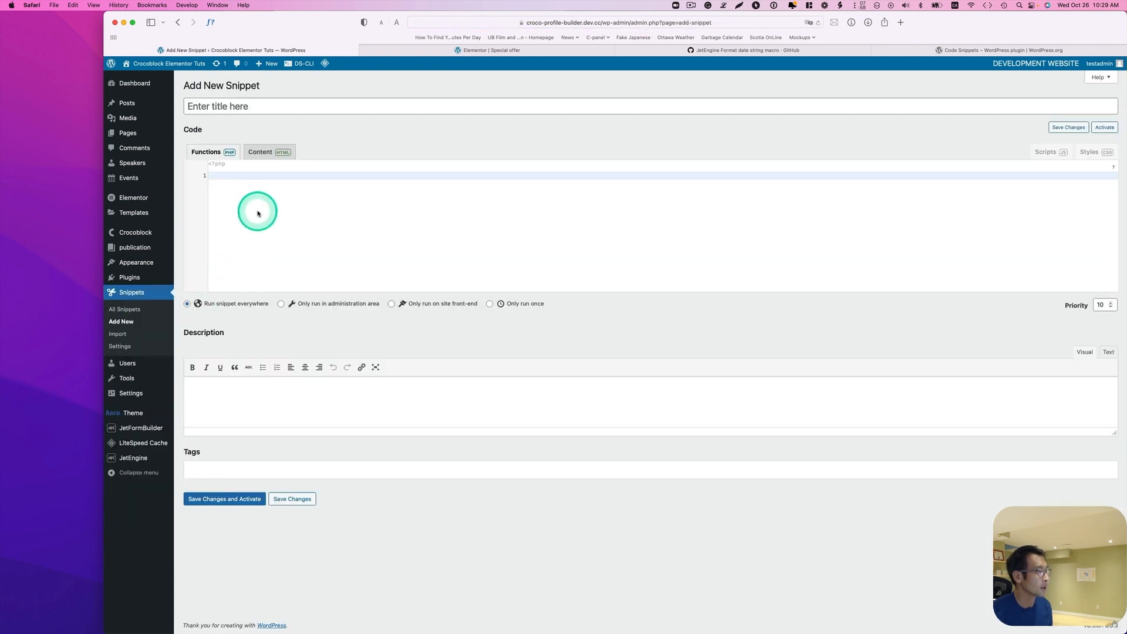
left_click(247, 178)
key("super+v")
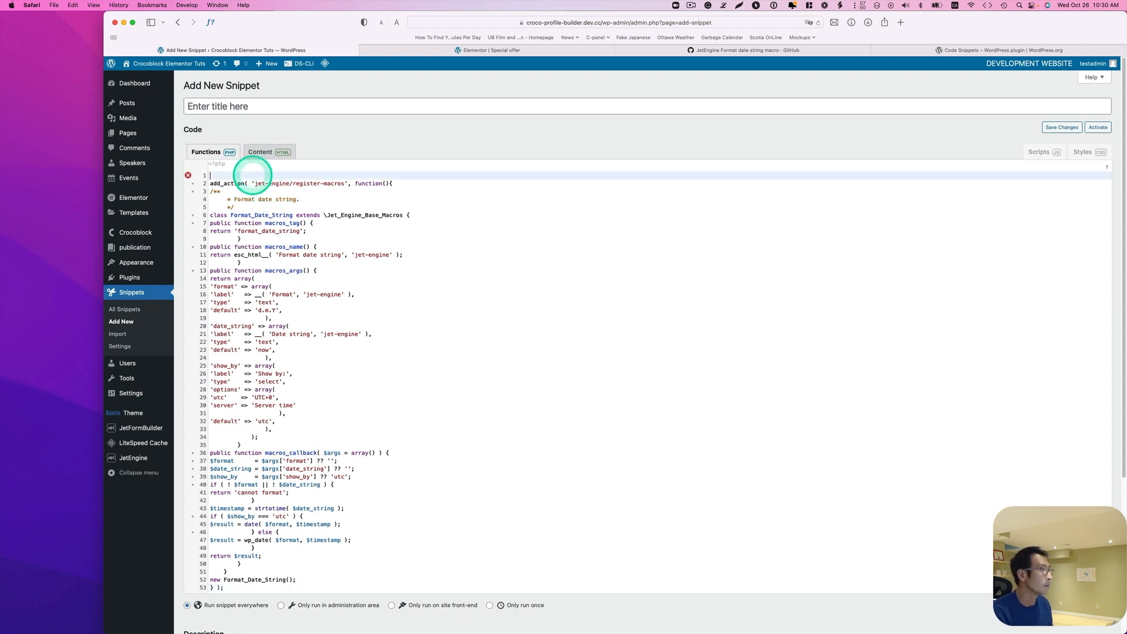
key("Delete")
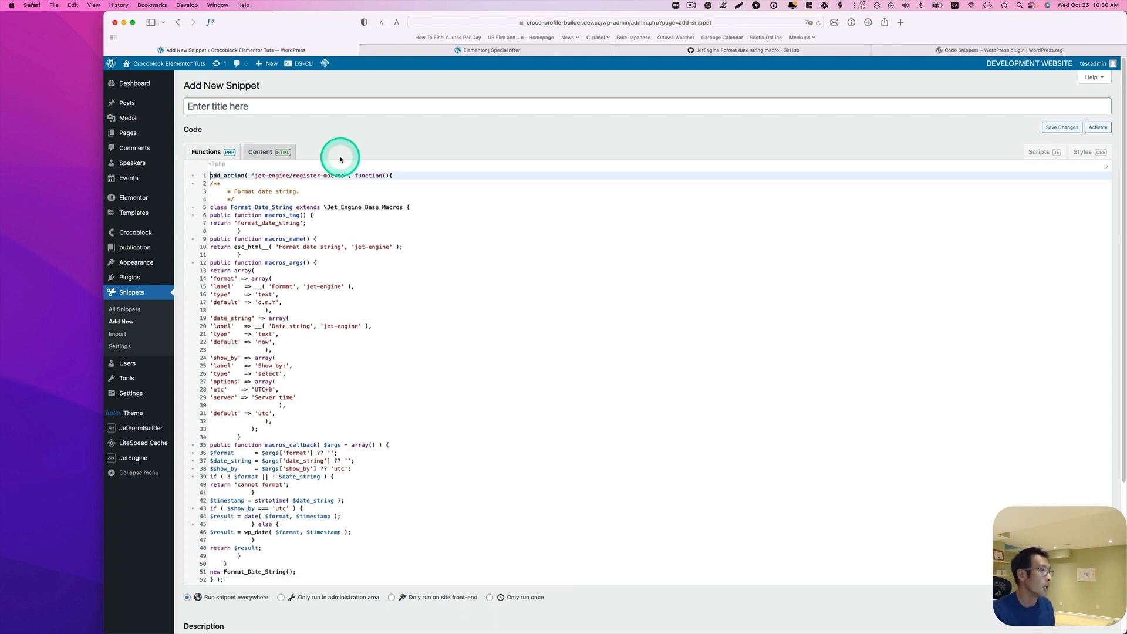
- Title the new snippet format-date-string-macro.php
left_click(289, 105)
key("super+v")
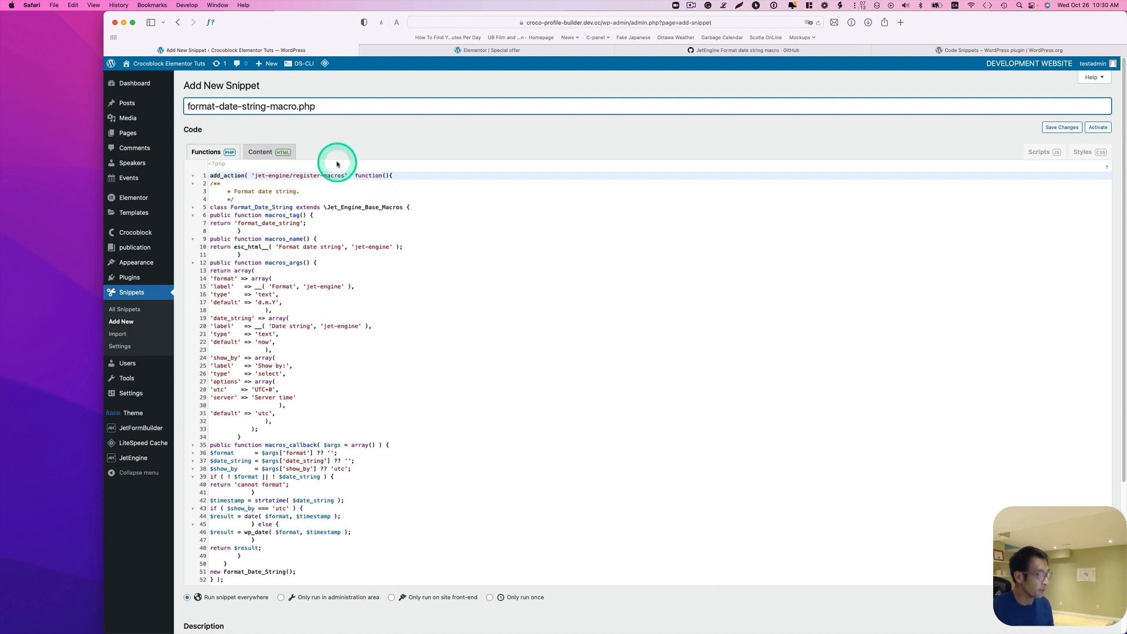
scroll(375, 270, "down", 5)
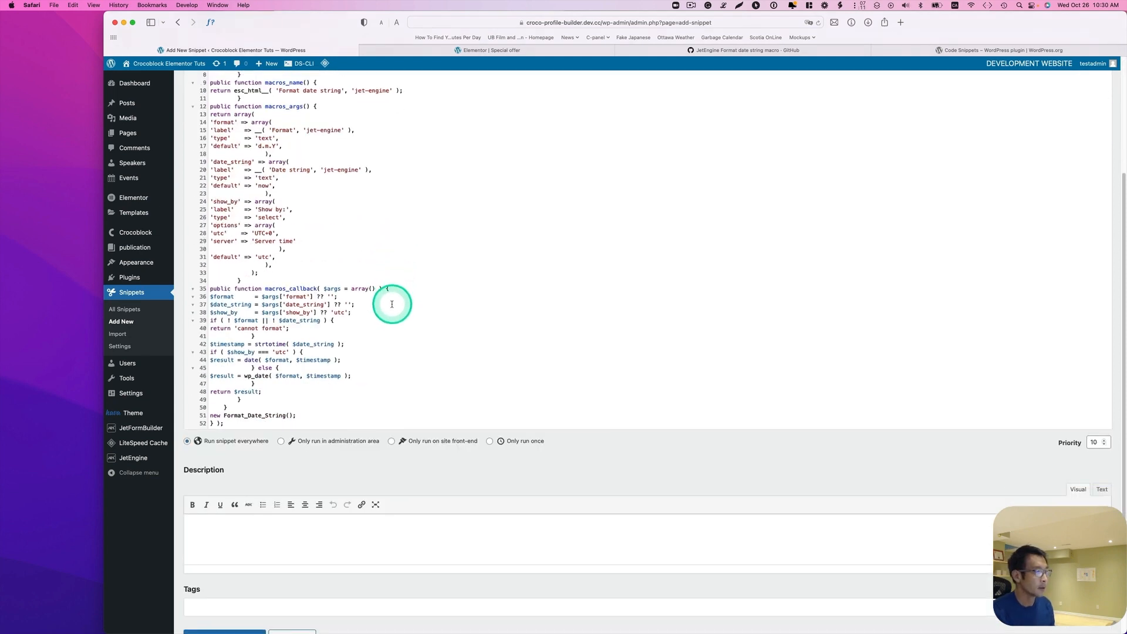
- Save and activate the format-date-string-macro.php snippet, set to run everywhere
scroll(401, 303, "up", 5)
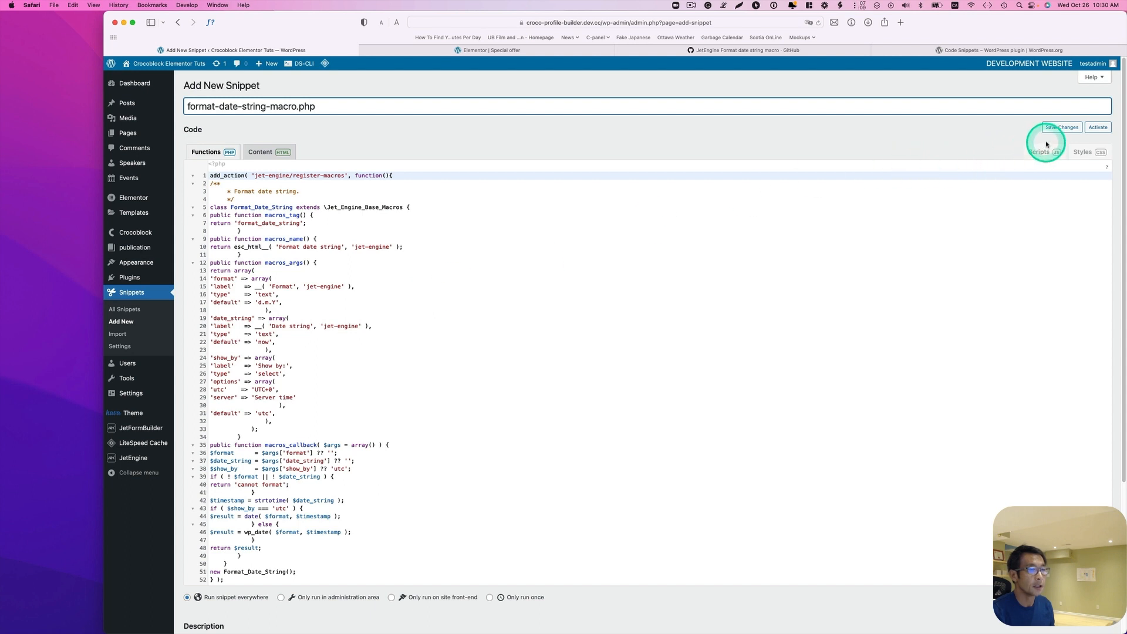
scroll(1011, 182, "down", 5)
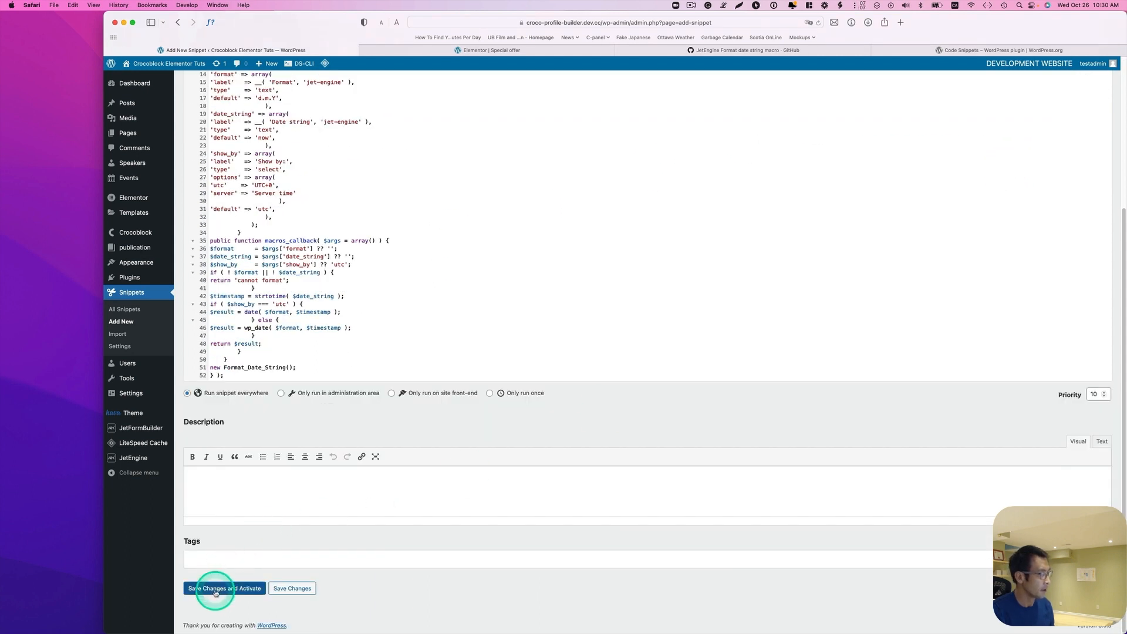
left_click(234, 591)
left_click(232, 590)
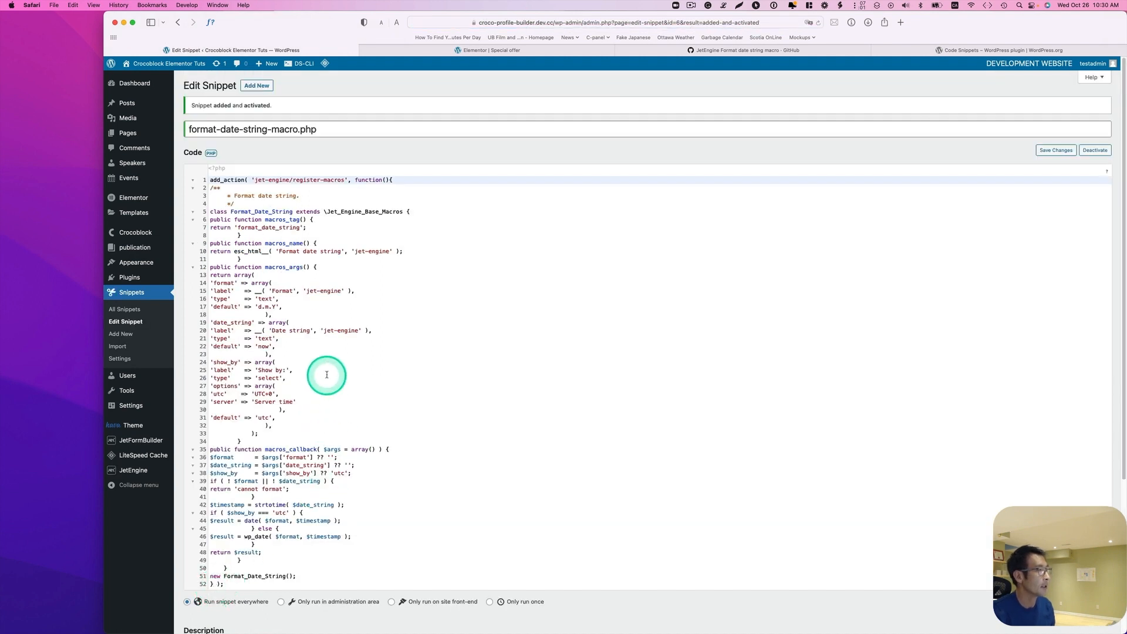
- Open the Limited offer query in JetEngine's Query Builder and add a date query clause
mouse_move(138, 470)
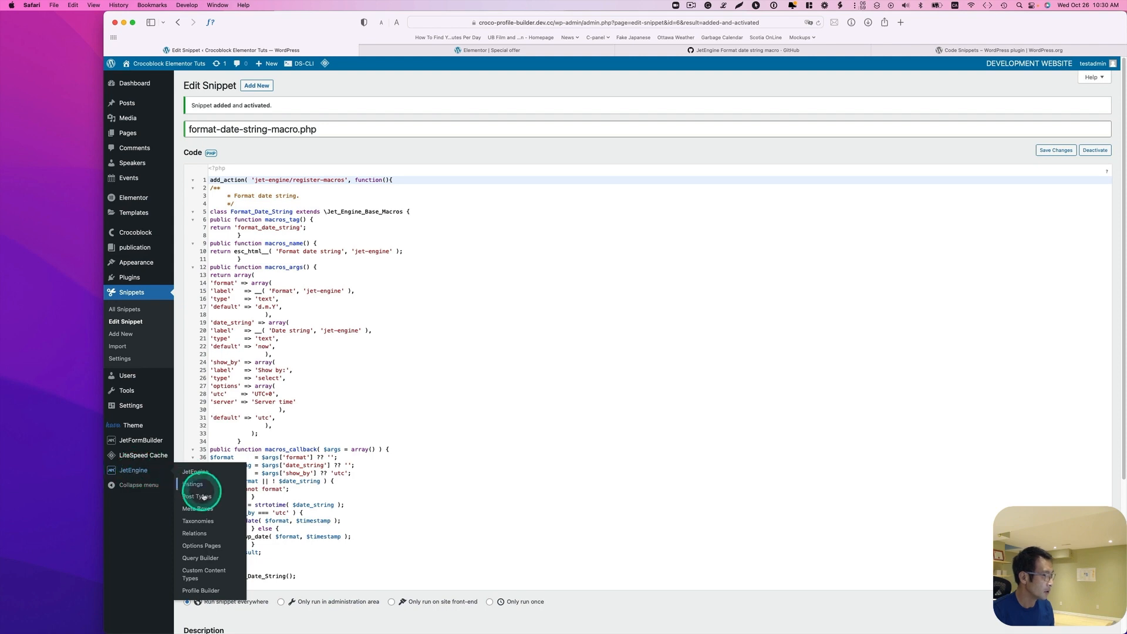
left_click(199, 558)
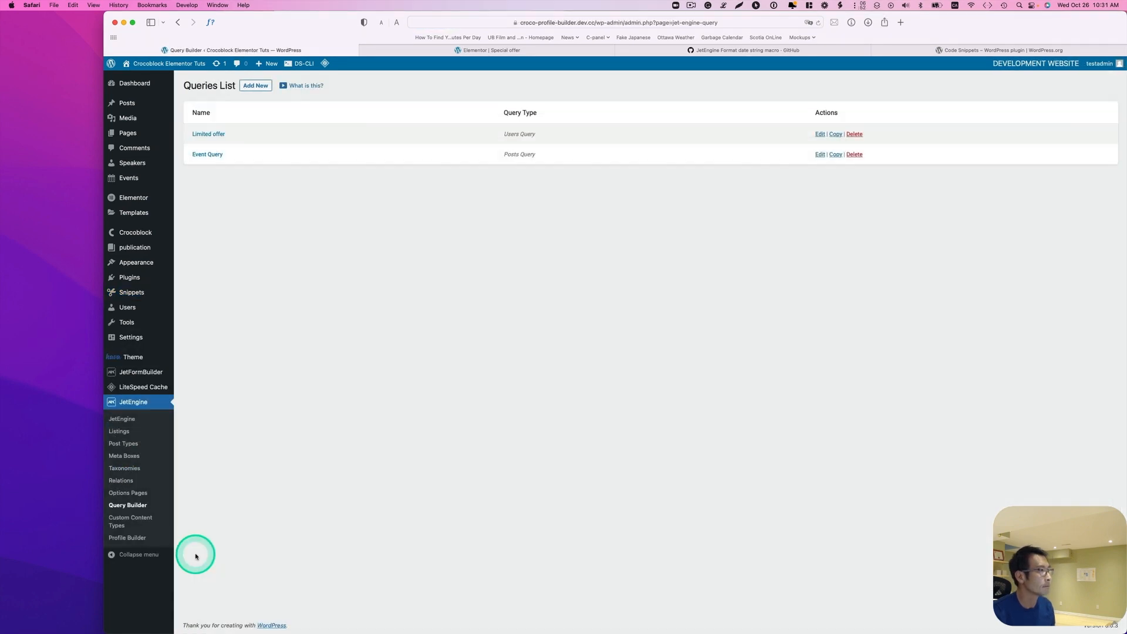
left_click(208, 135)
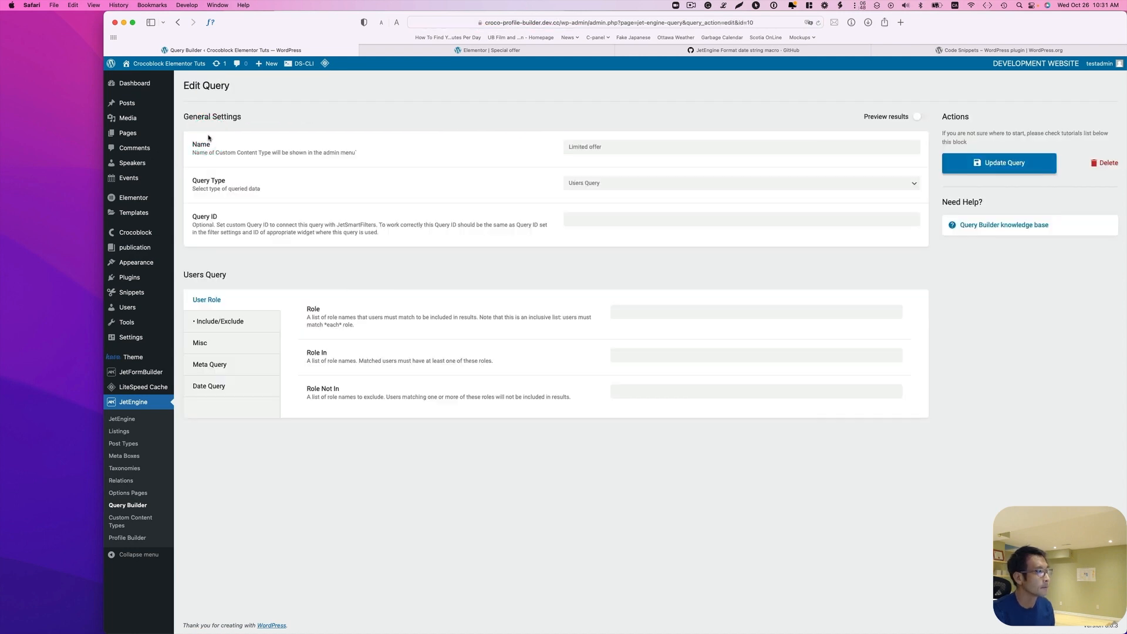
left_click(216, 386)
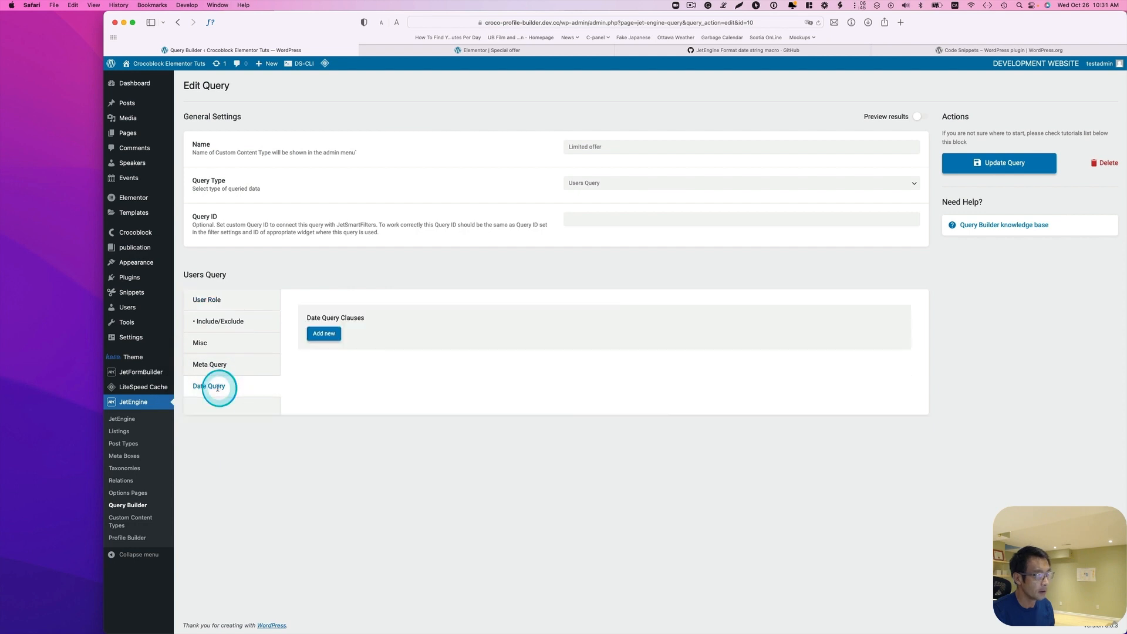
left_click(323, 334)
- Choose the Format date string macro for the After value of the date query clause
scroll(654, 421, "down", 2)
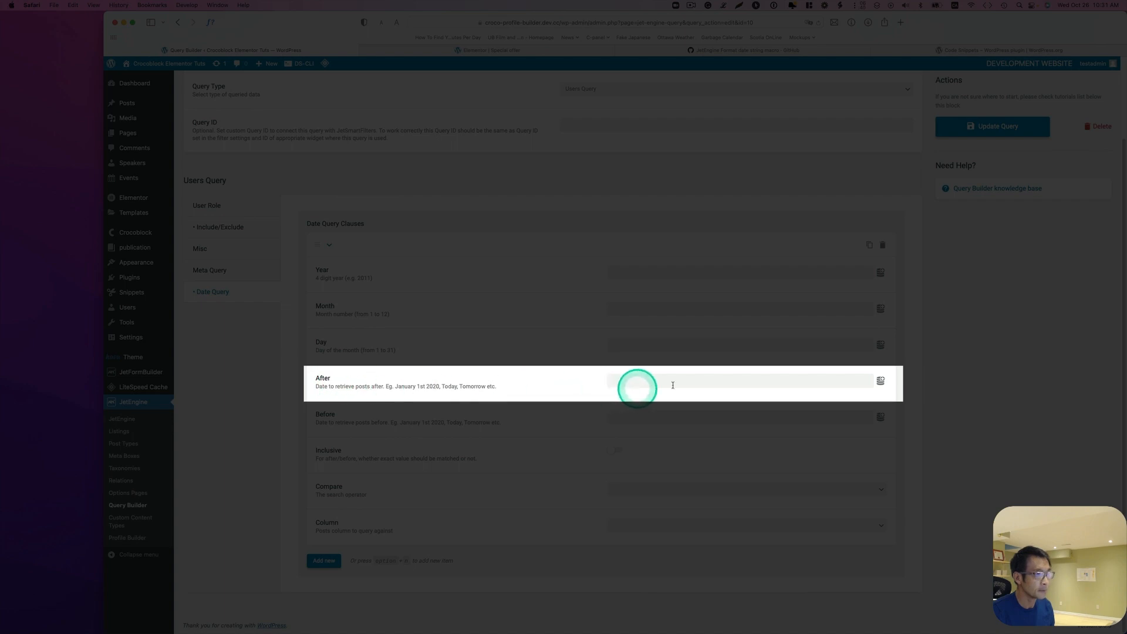
left_click(880, 380)
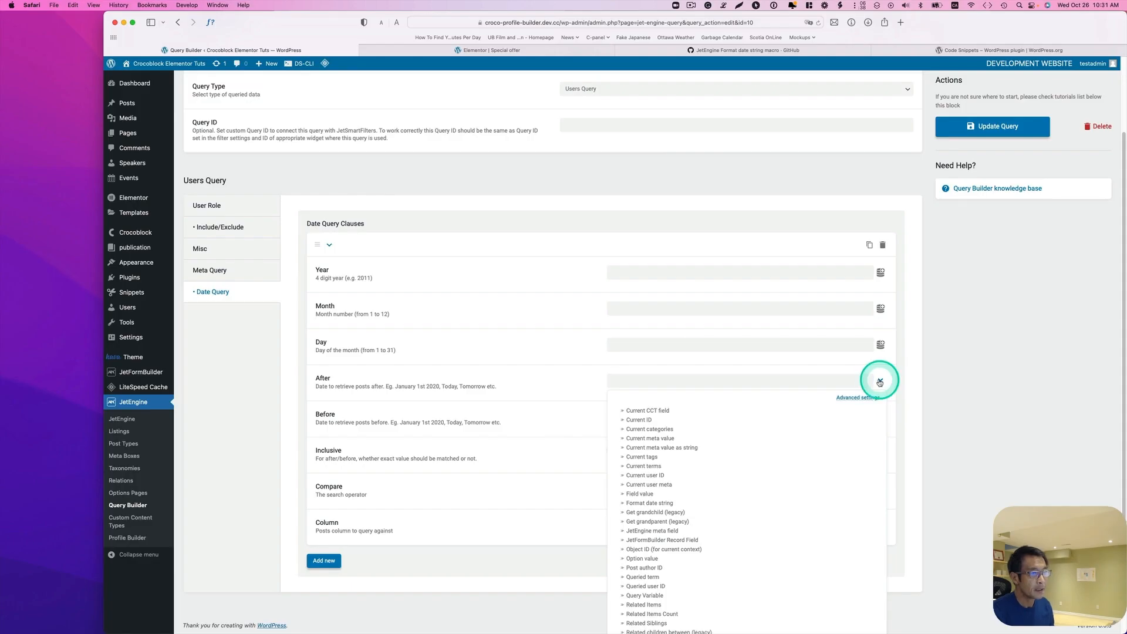
scroll(730, 414, "down", 2)
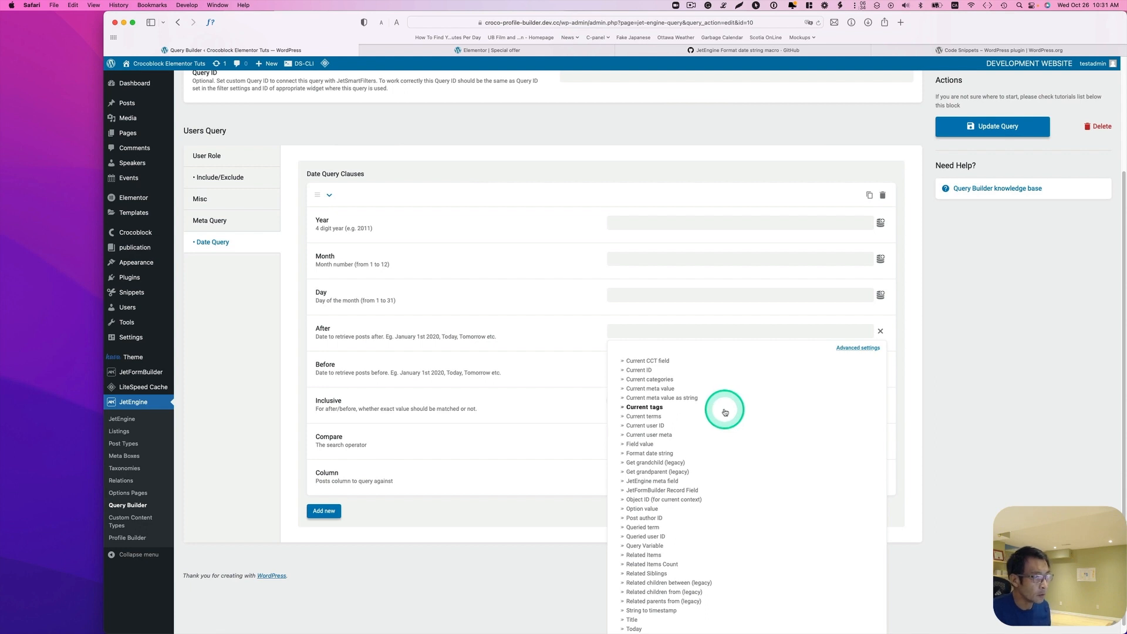
left_click(666, 454)
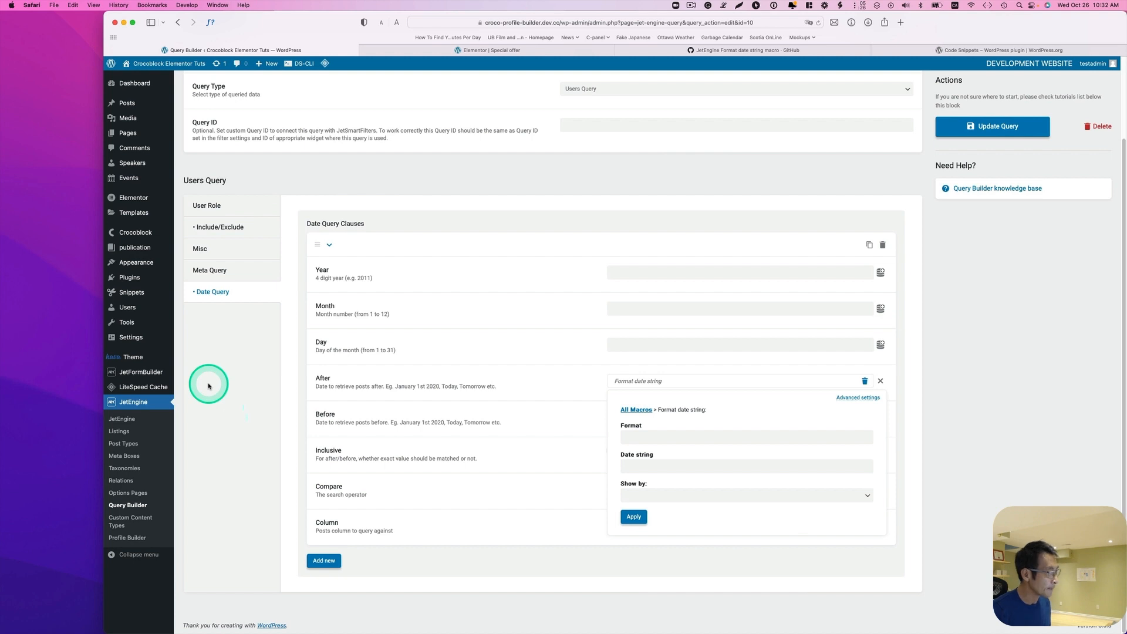
- Open SQL Buddy in a new tab and examine the wp_users table for the registration date format
mouse_move(120, 322)
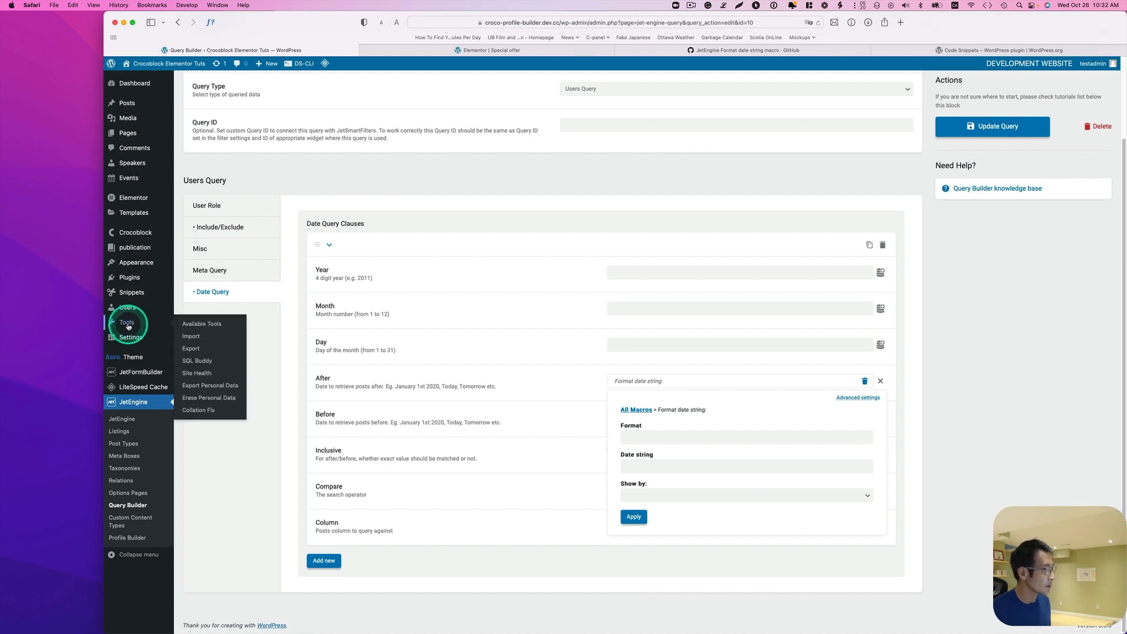
right_click(203, 363)
left_click(223, 366)
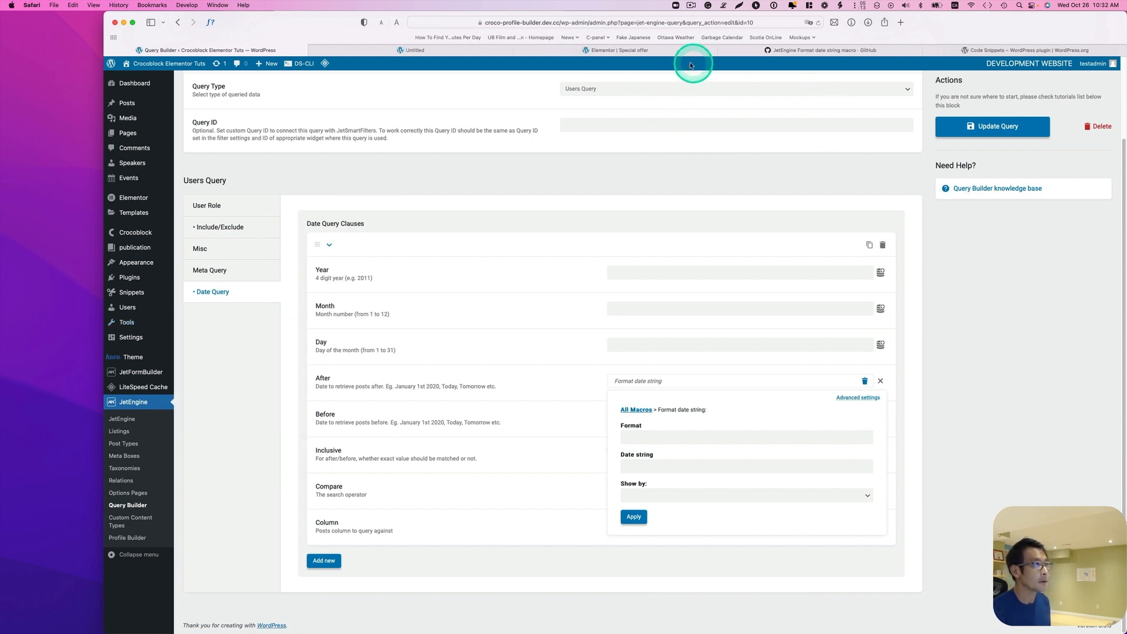
left_click(442, 50)
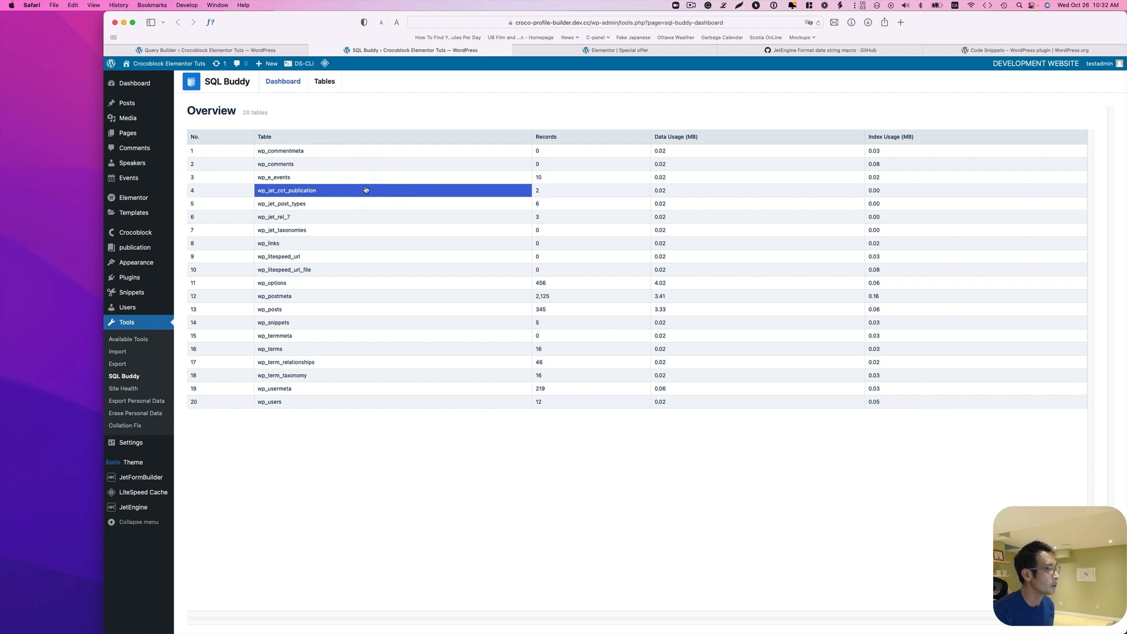
left_click(282, 403)
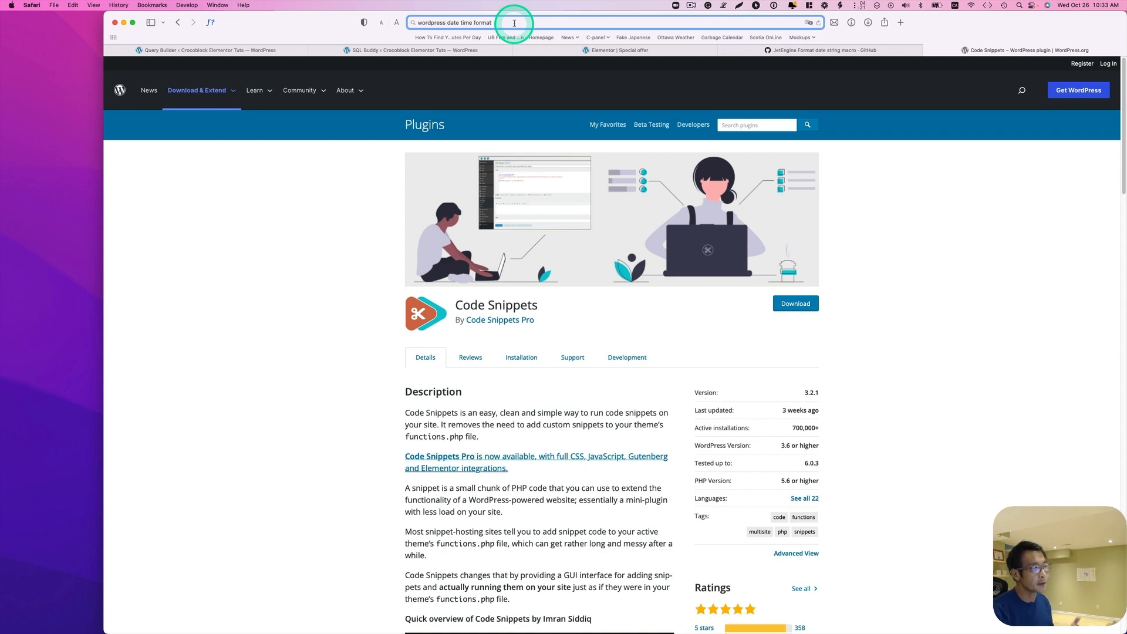
- Search the web for "wordpress date time format" and read the format characters on WordPress.org's Formatting Date and Time page
key("Return")
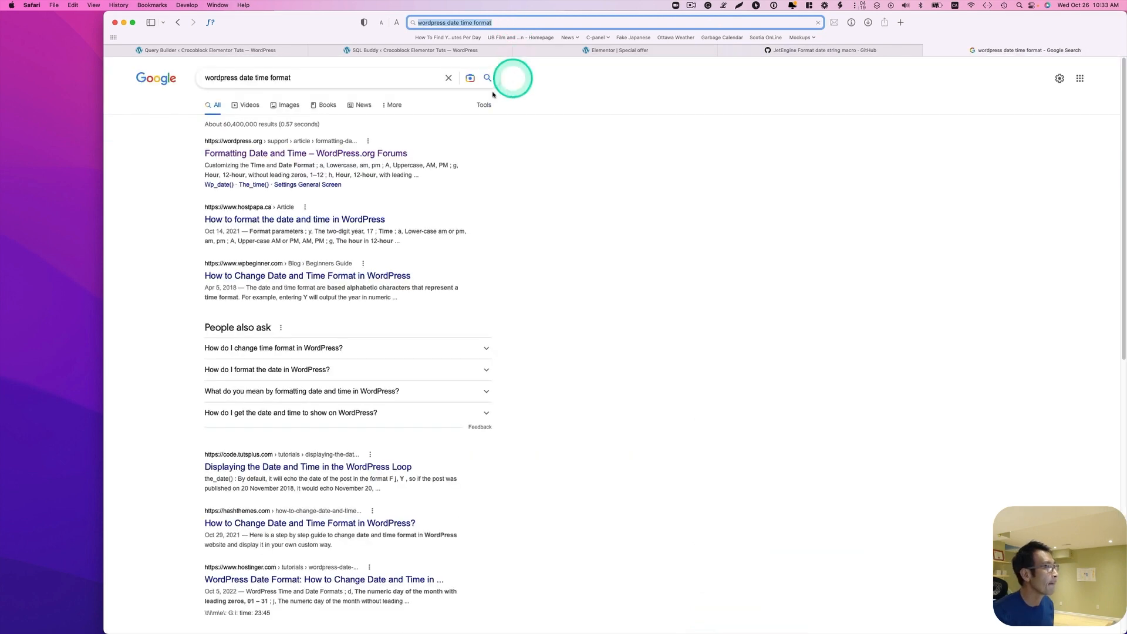
left_click(326, 154)
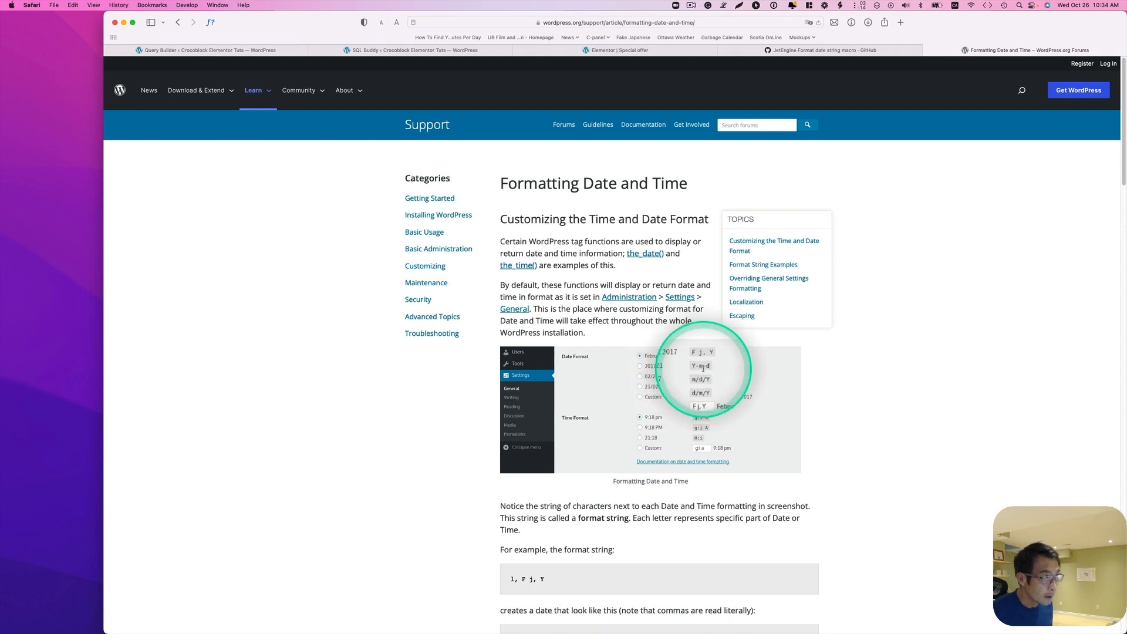
scroll(648, 408, "down", 4)
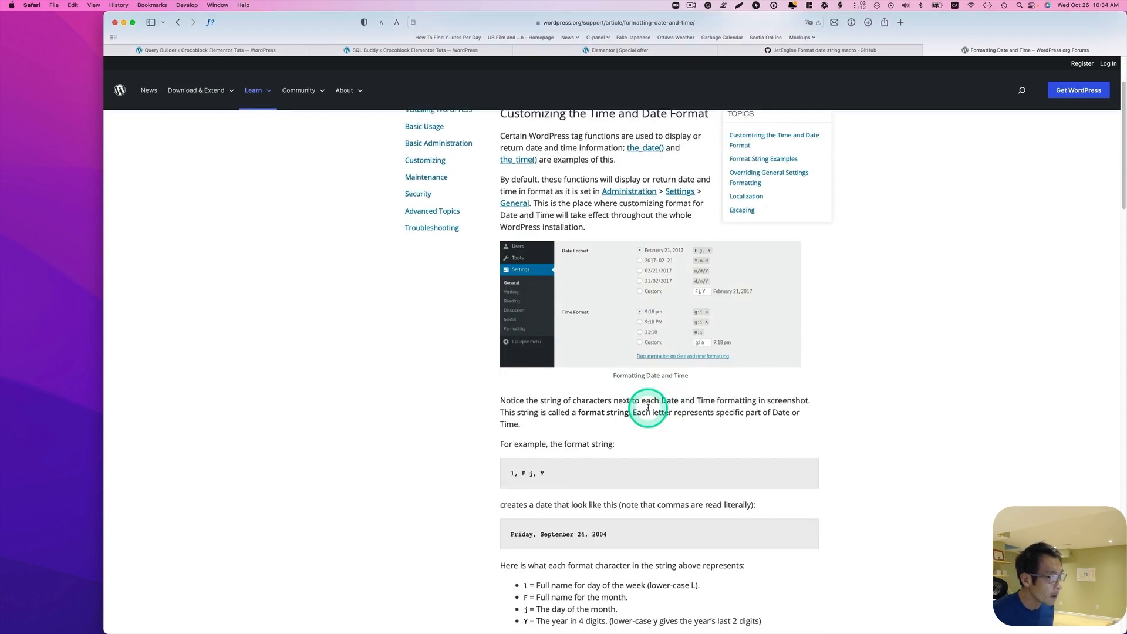
scroll(648, 407, "down", 15)
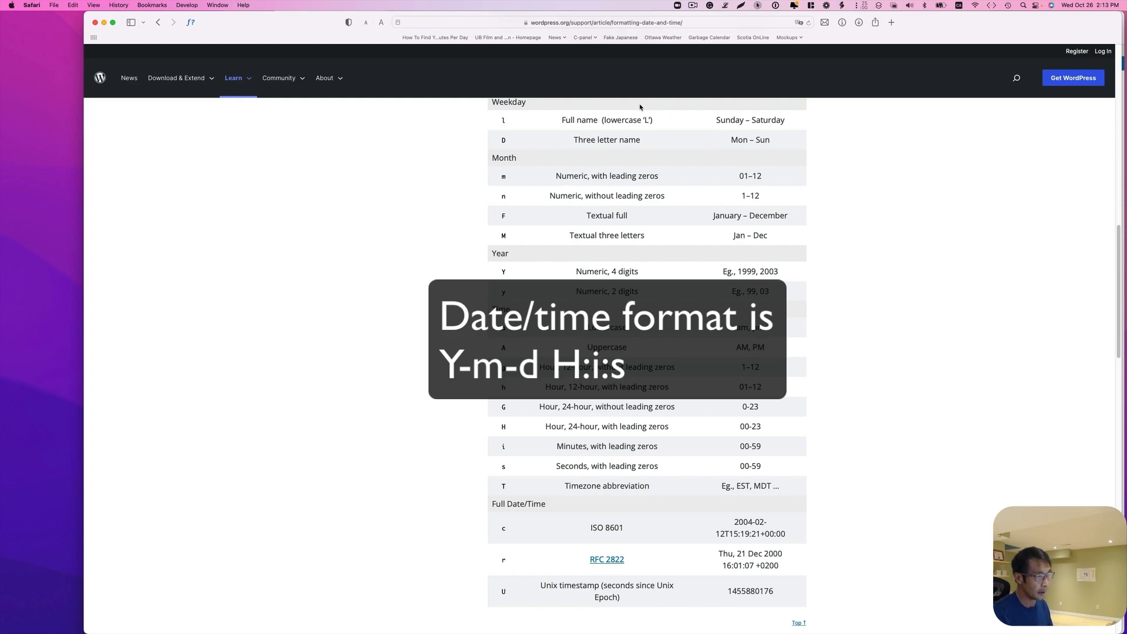
- In the query's After macro, set the format to Y-m-d H:i:s and the date string to now-24hours
left_click(665, 441)
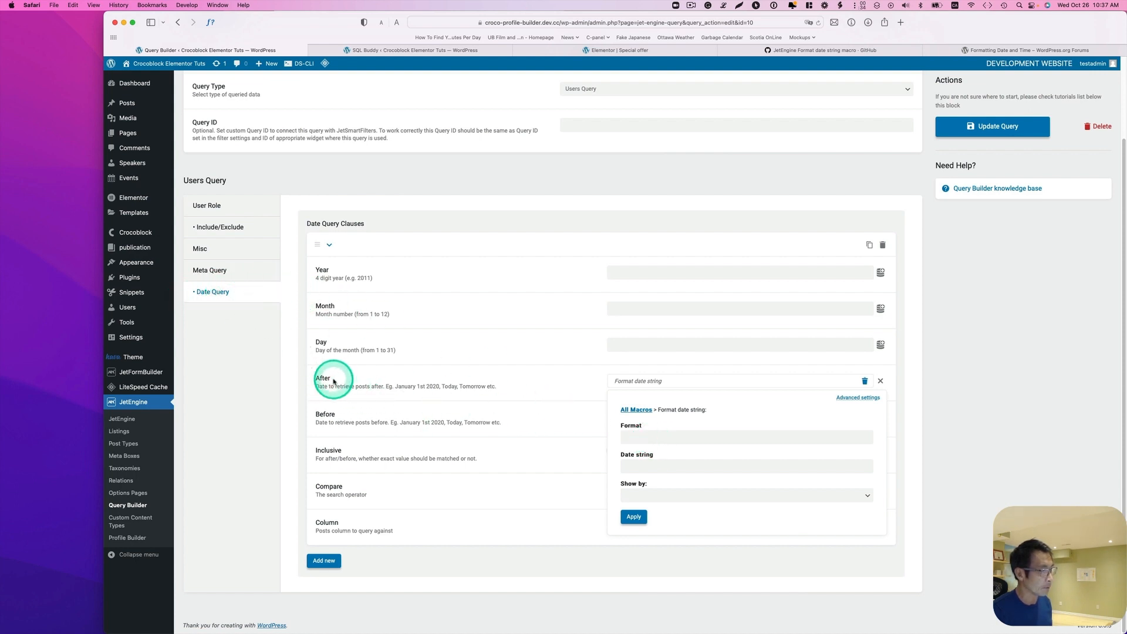
left_click(641, 436)
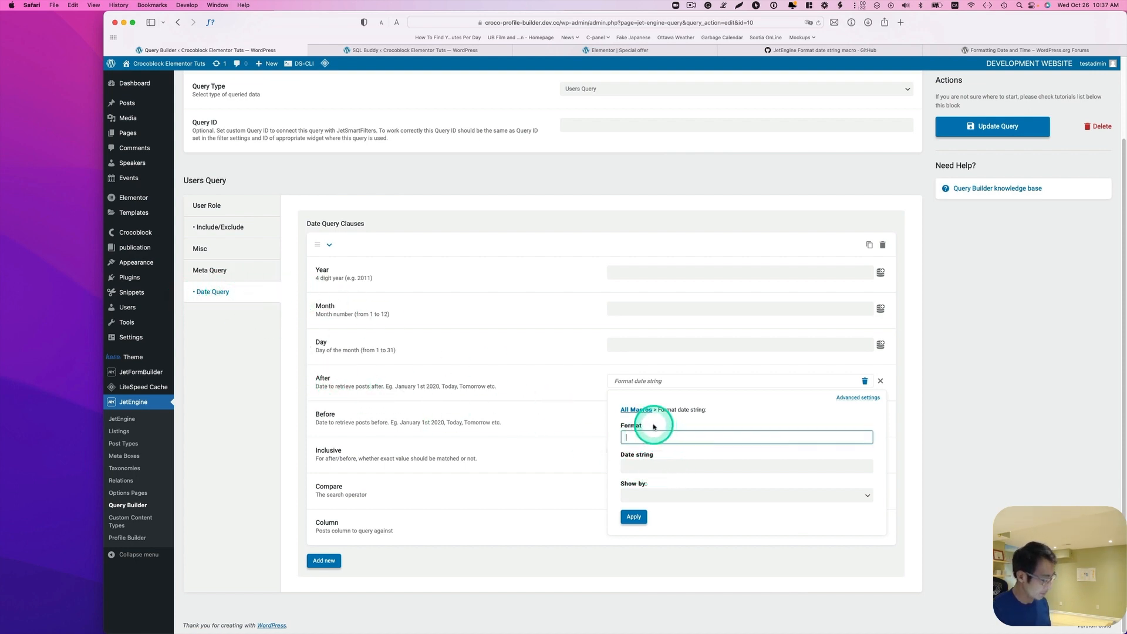
type("Y-m-d H:i:s")
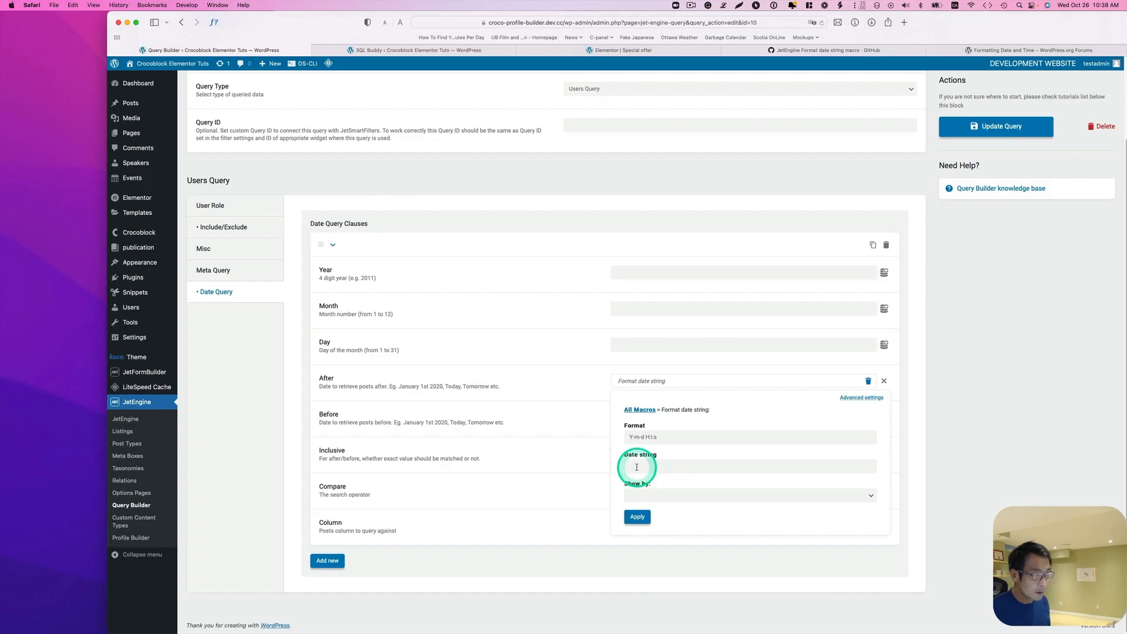
left_click(633, 466)
type("now")
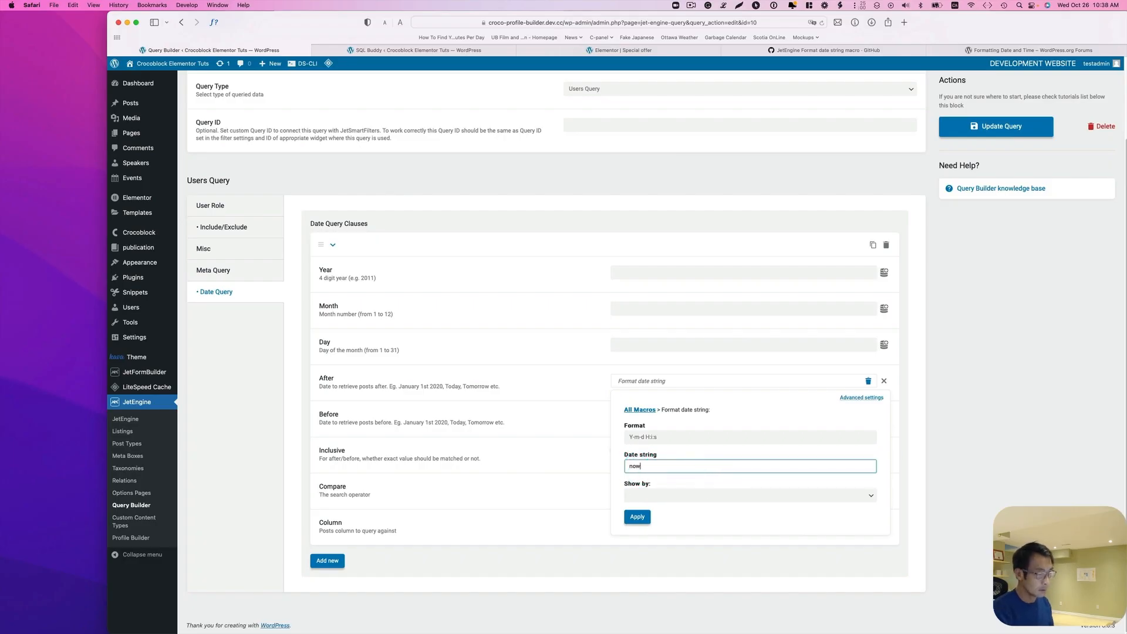
type("-24hours")
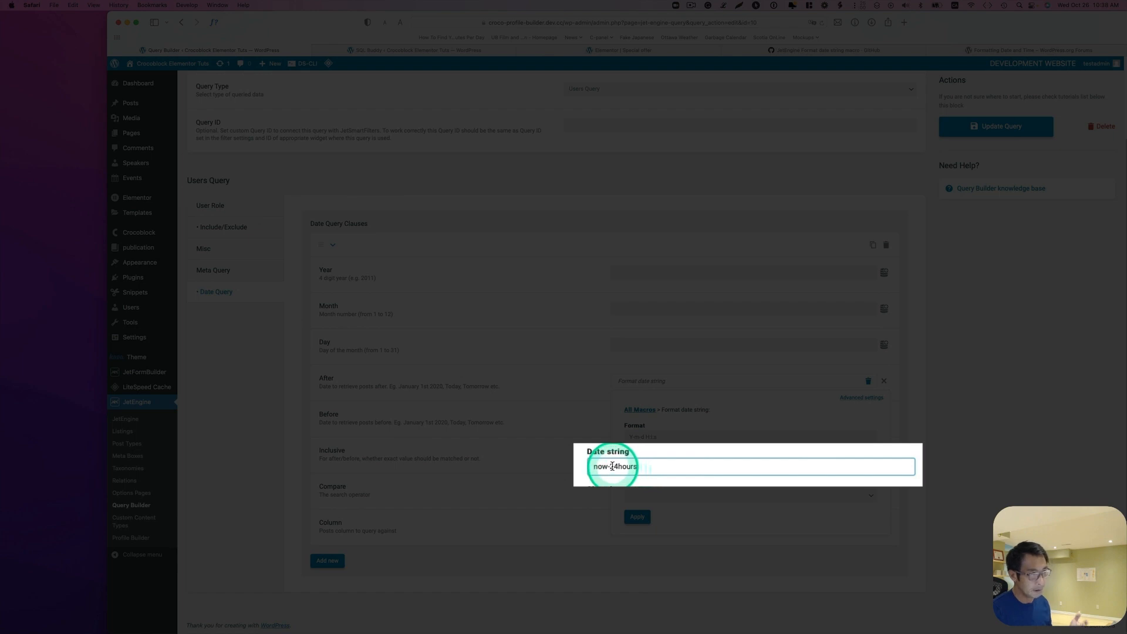
- Try now-3days as the macro's date string and restore it to now-24hours
left_click_drag(611, 466, 645, 466)
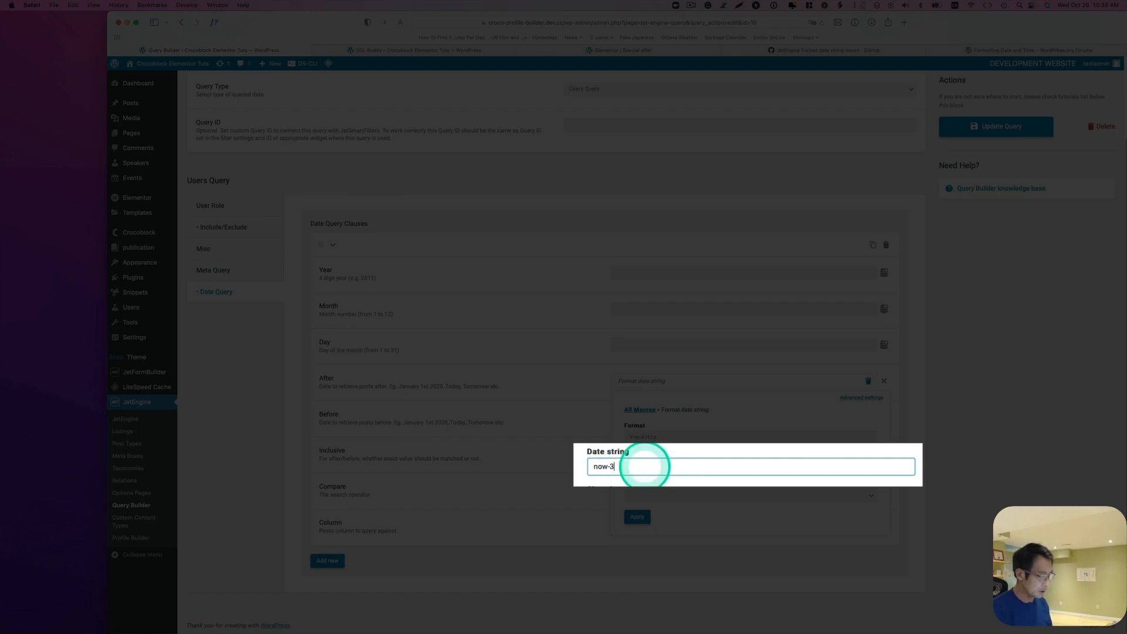
type("3days")
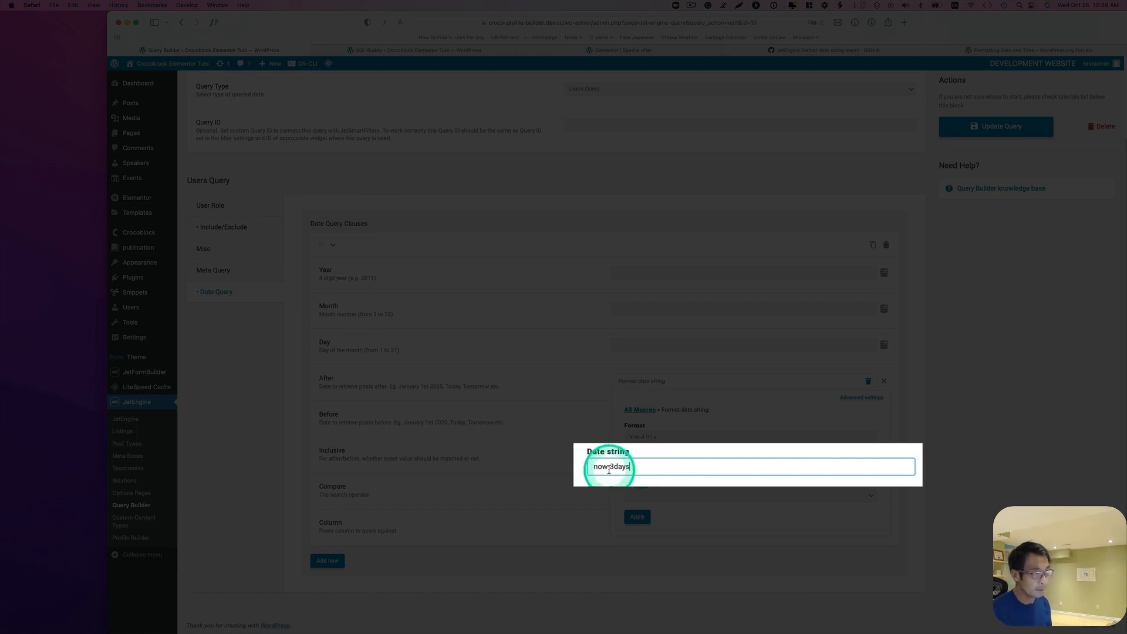
left_click_drag(609, 466, 661, 467)
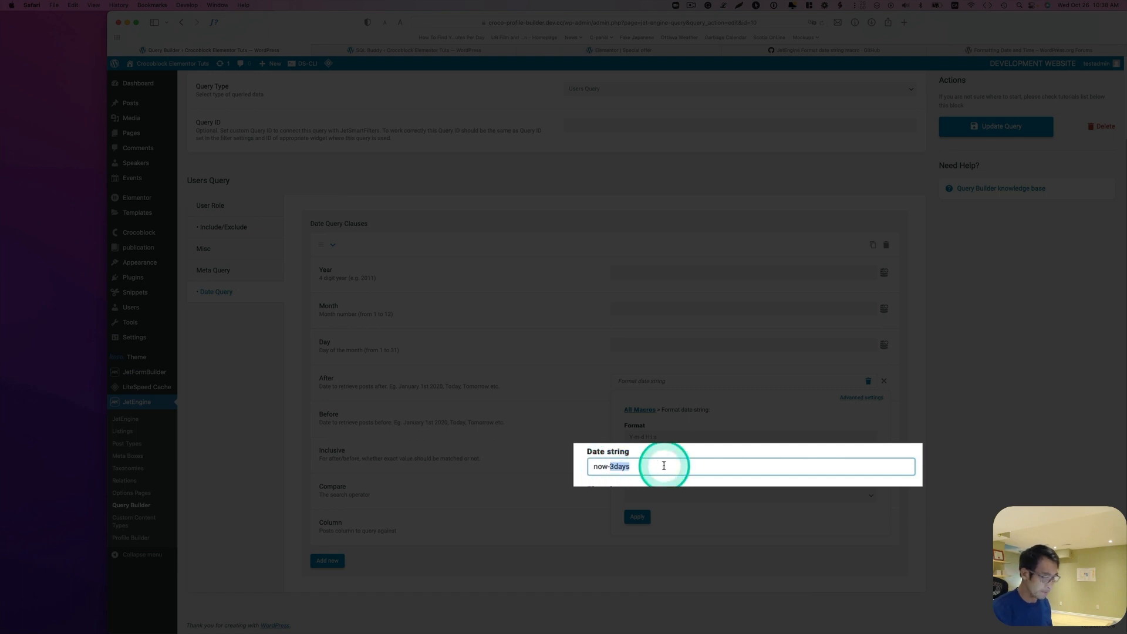
type("24hour")
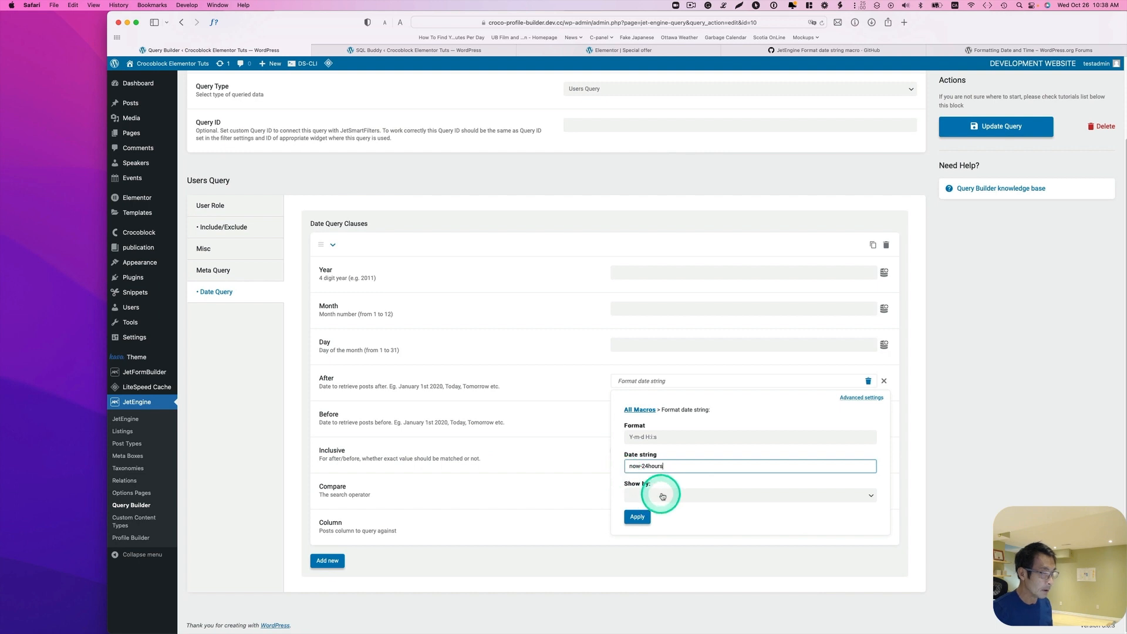
- Apply the date macro with Show by set to UTC+0 and update the Limited offer query
left_click(694, 495)
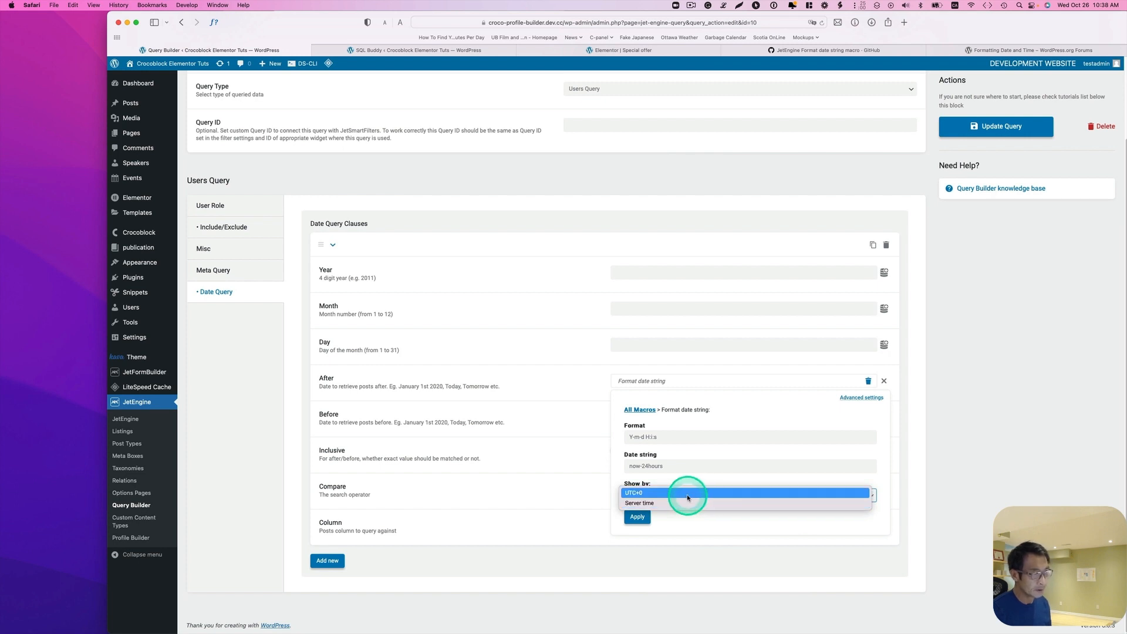
left_click(690, 494)
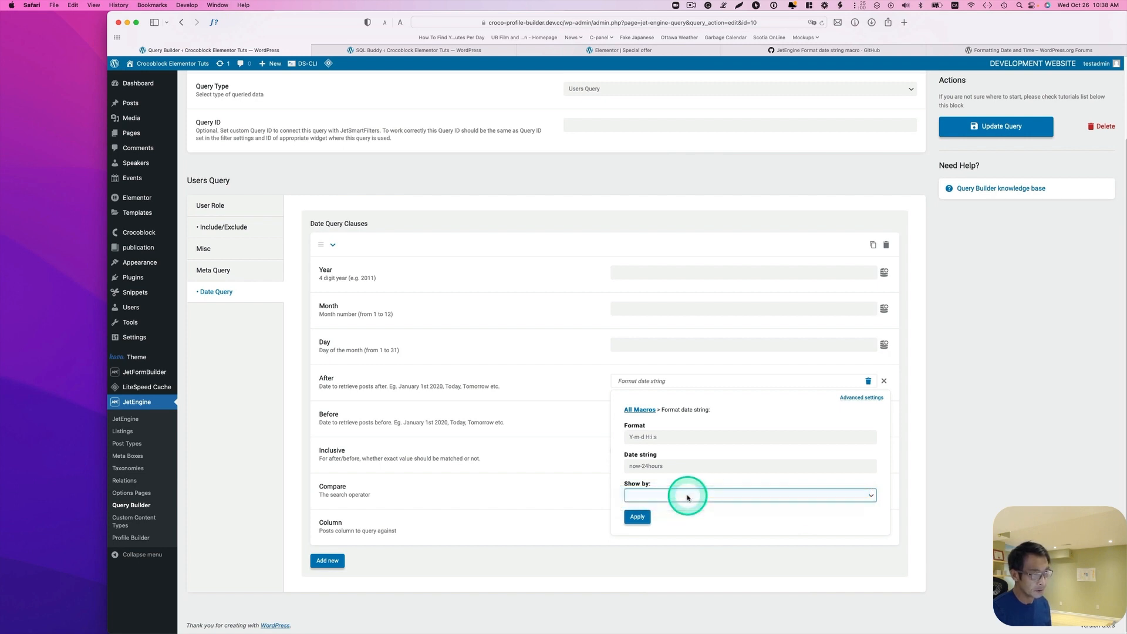
left_click(640, 519)
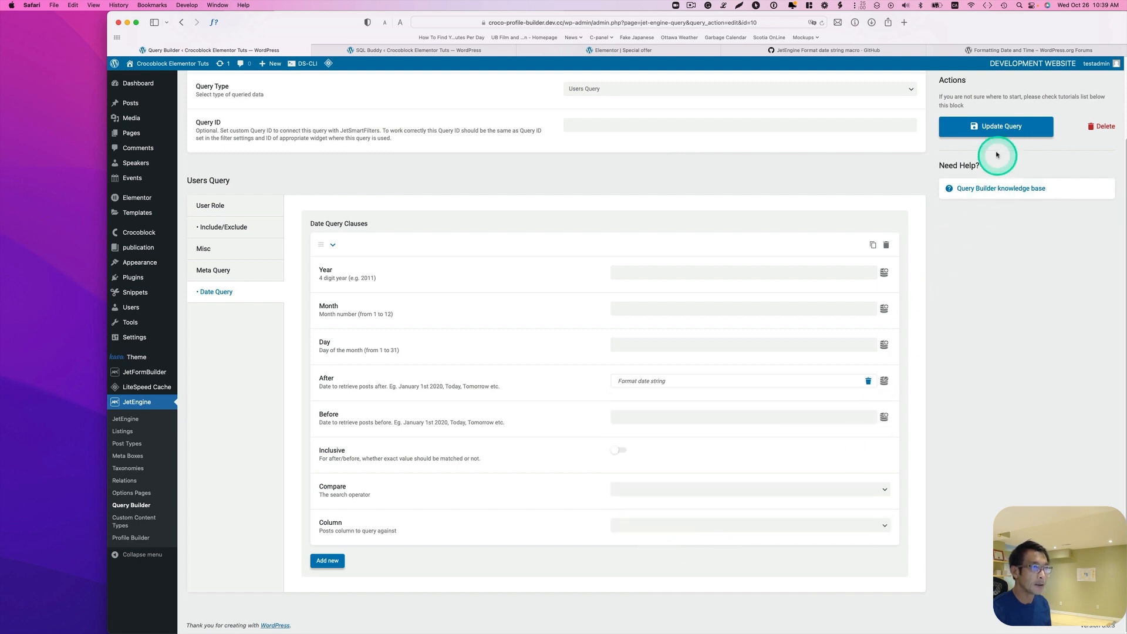
left_click(993, 134)
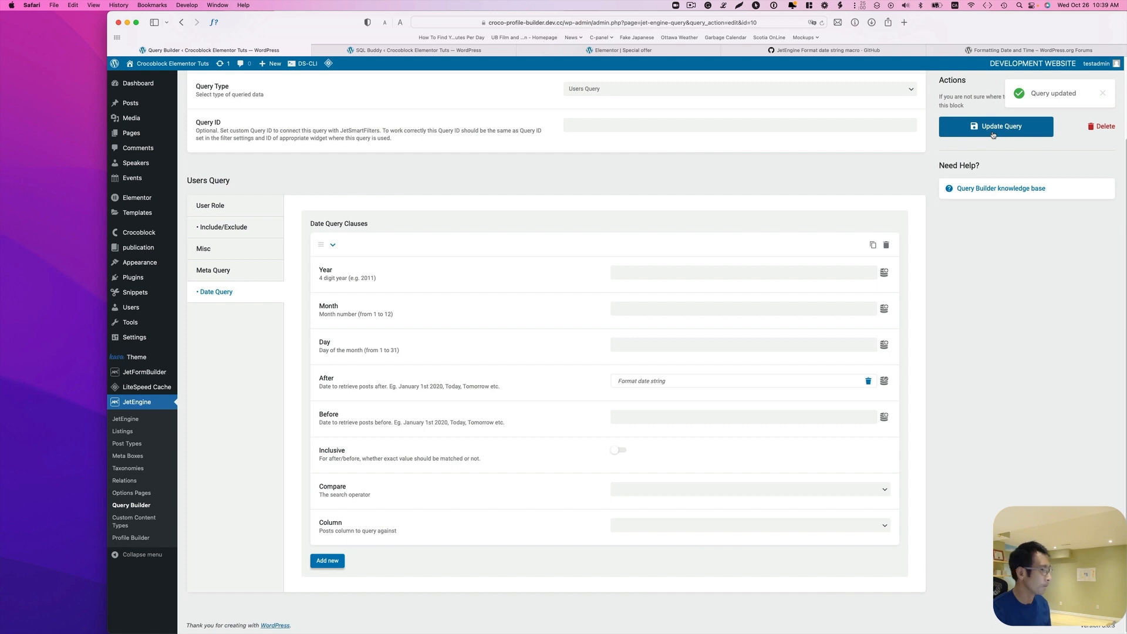
- Return to the Special offer page in the Elementor editor, showing the promotional section's Dynamic Visibility settings
left_click(678, 123)
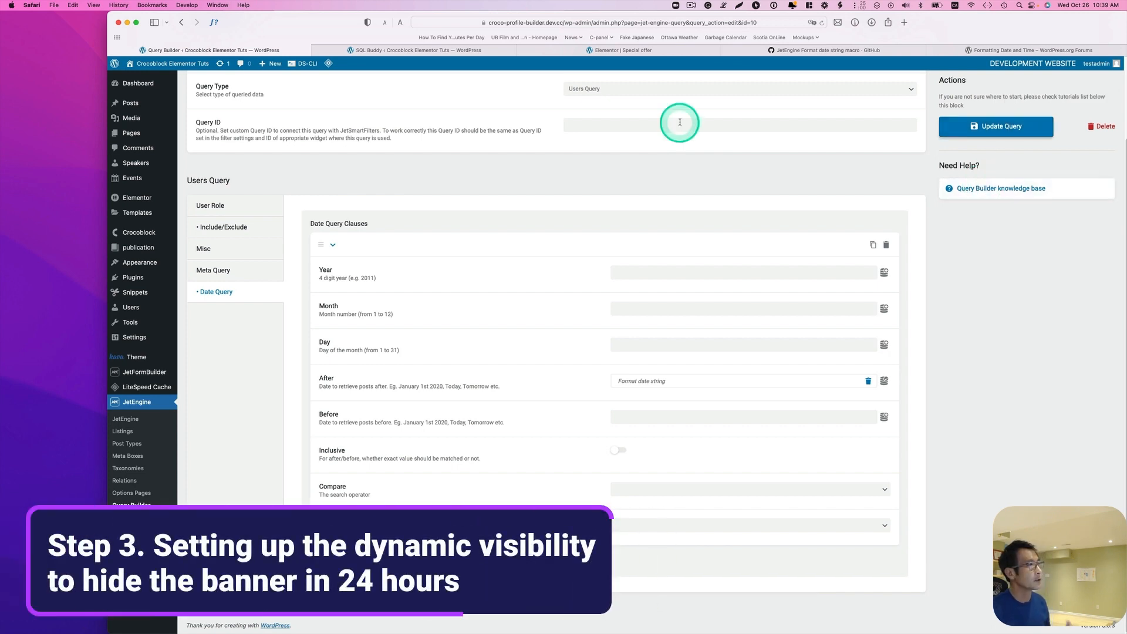
left_click(704, 51)
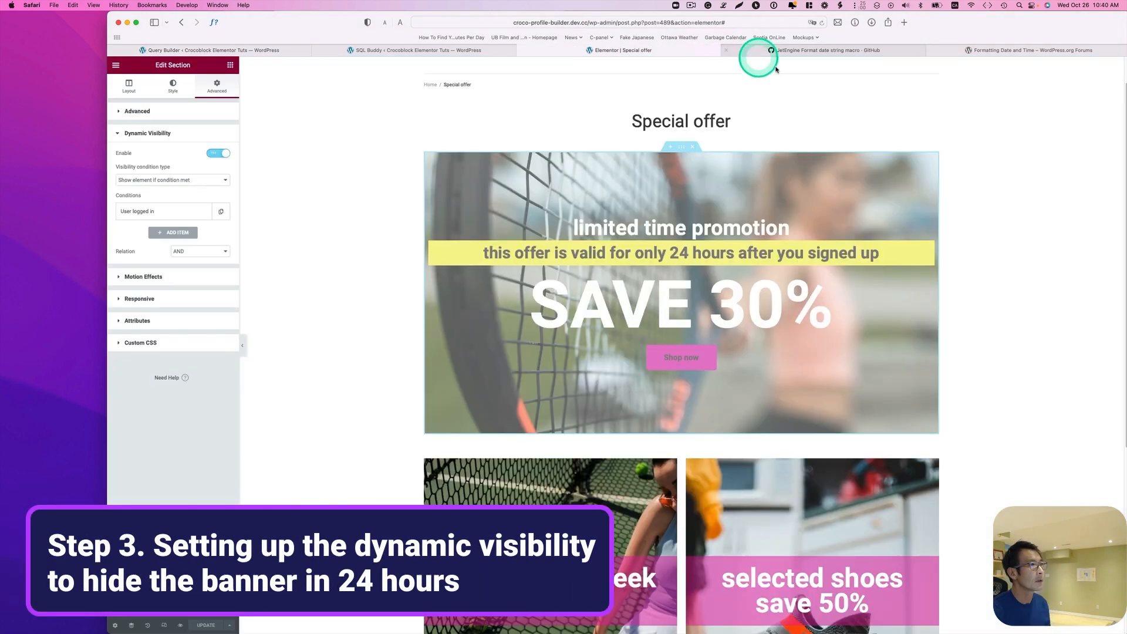
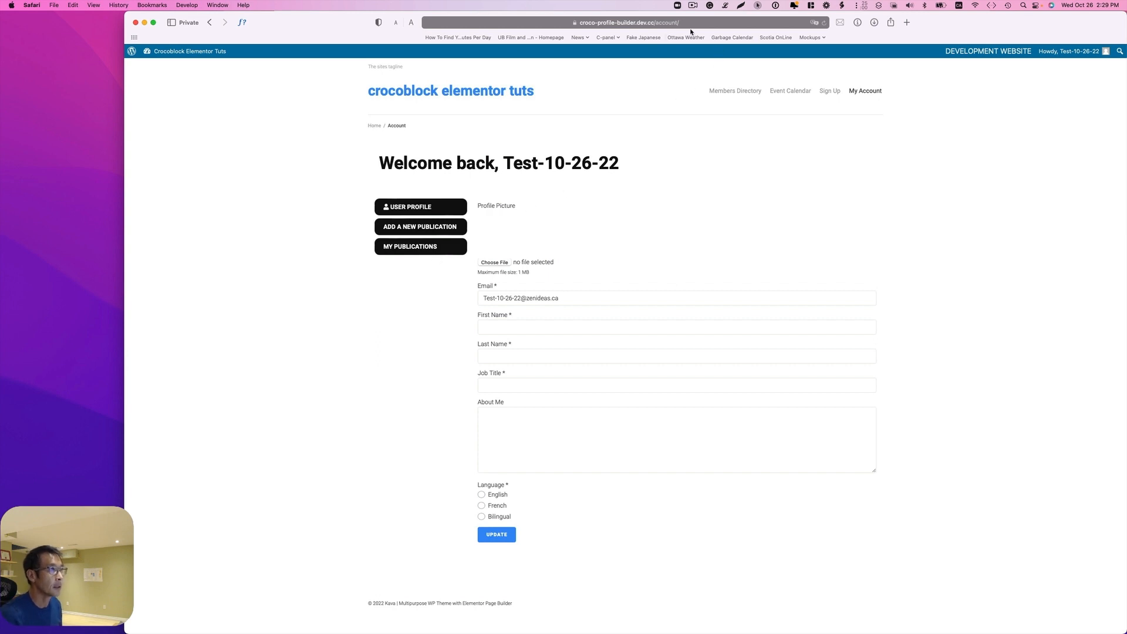
left_click(691, 24)
type("https://croco-profile-builder.dev.cc/special-offer/")
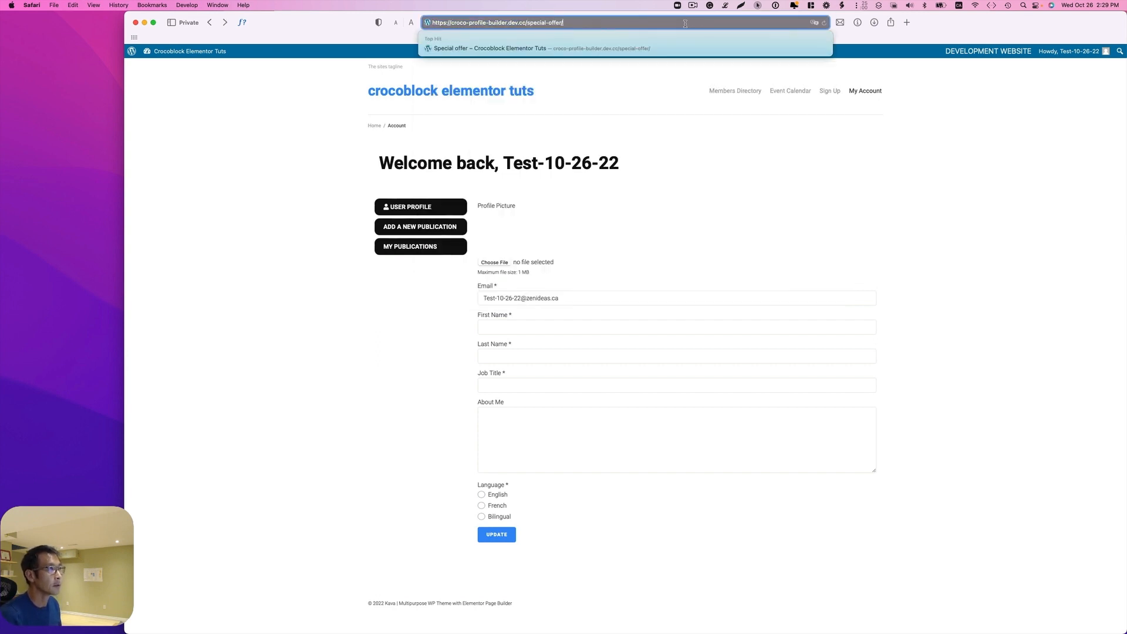
key("Return")
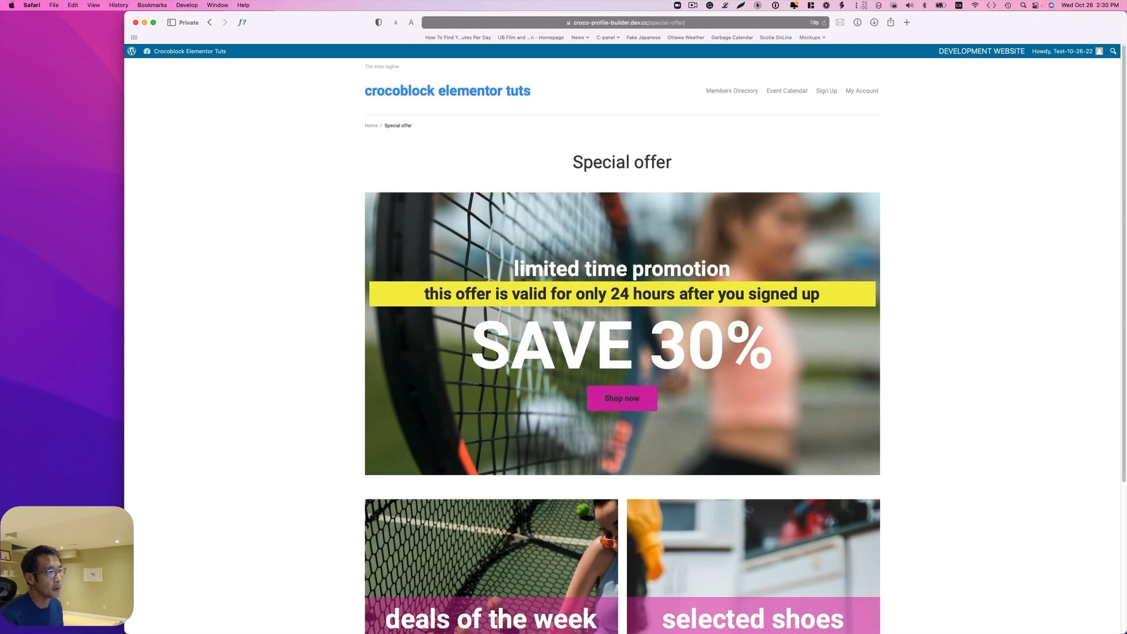
scroll(546, 344, "down", 2)
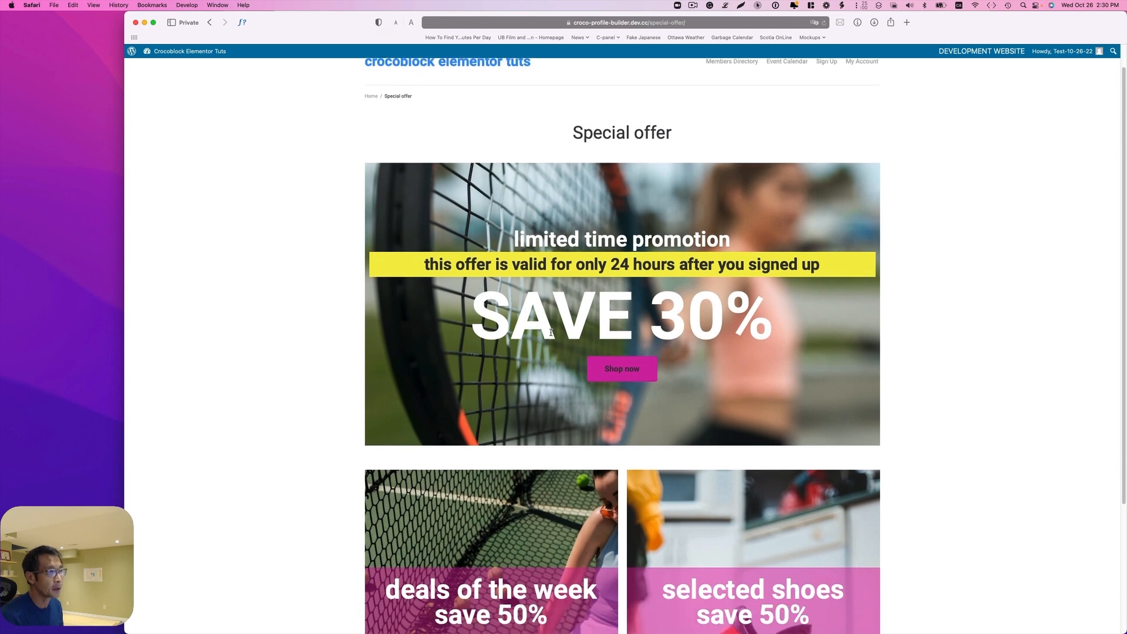
scroll(550, 332, "up", 2)
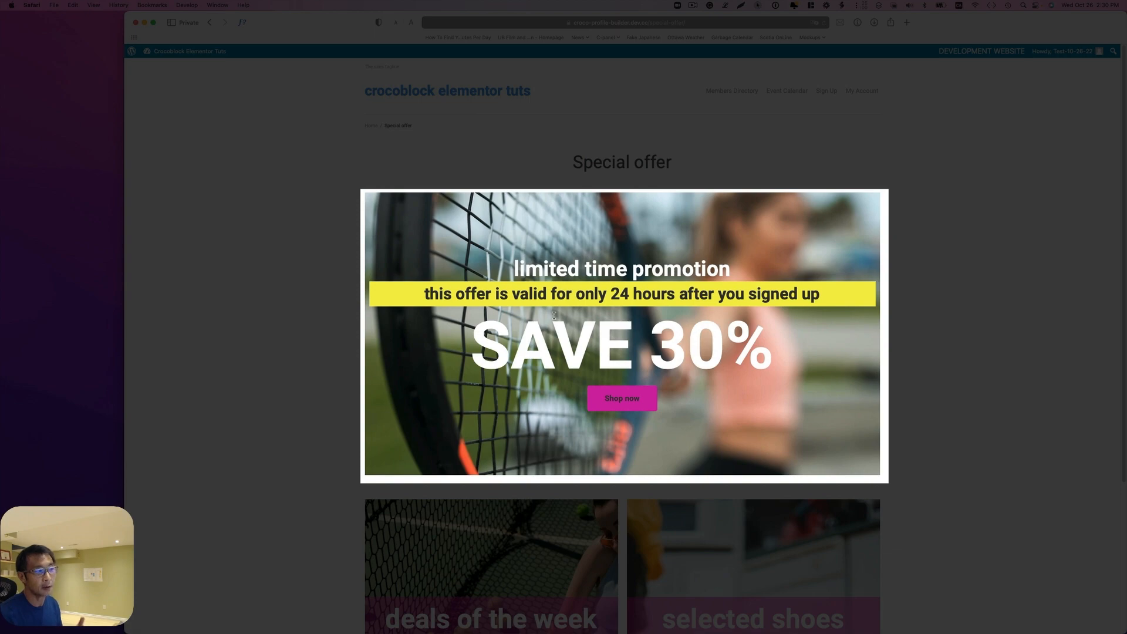
- Bring the WordPress admin window to the front and widen it over the private window
left_click(573, 294)
left_click(568, 364)
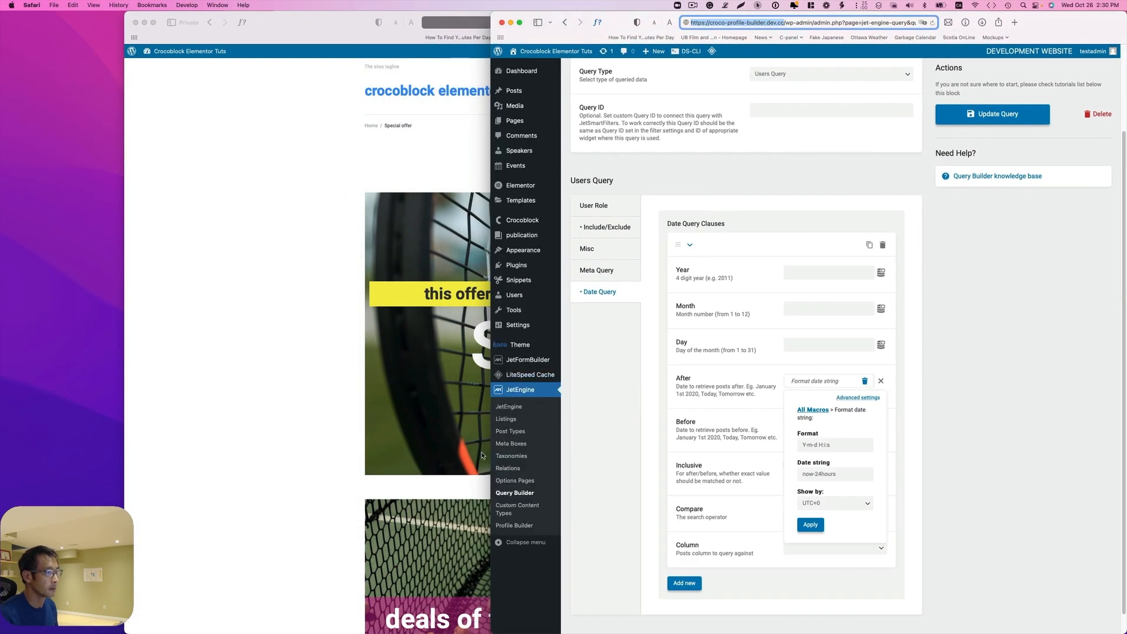
left_click_drag(492, 439, 123, 429)
- Examine the registration dates in SQL Buddy's wp_users table and the site's timezone in General Settings
mouse_move(149, 325)
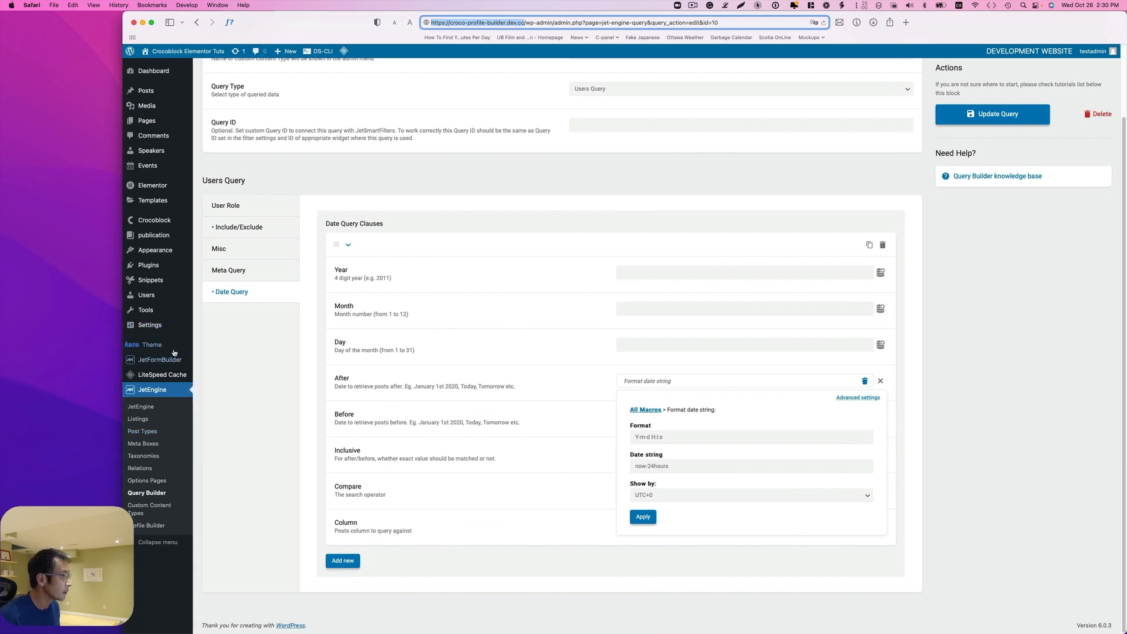
left_click(208, 351)
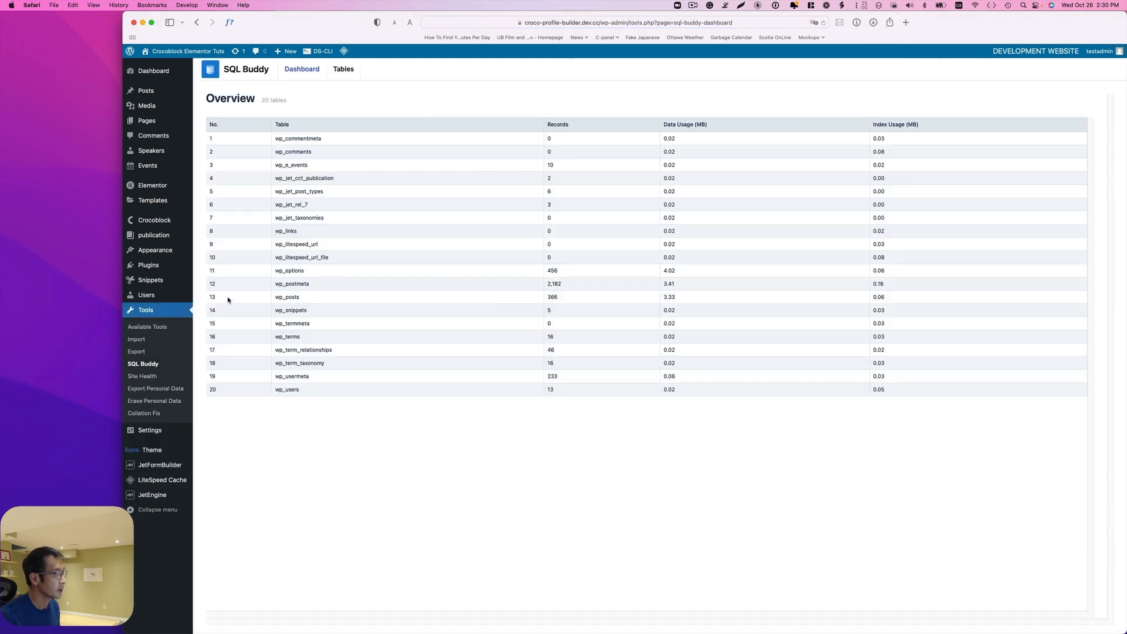
left_click(279, 389)
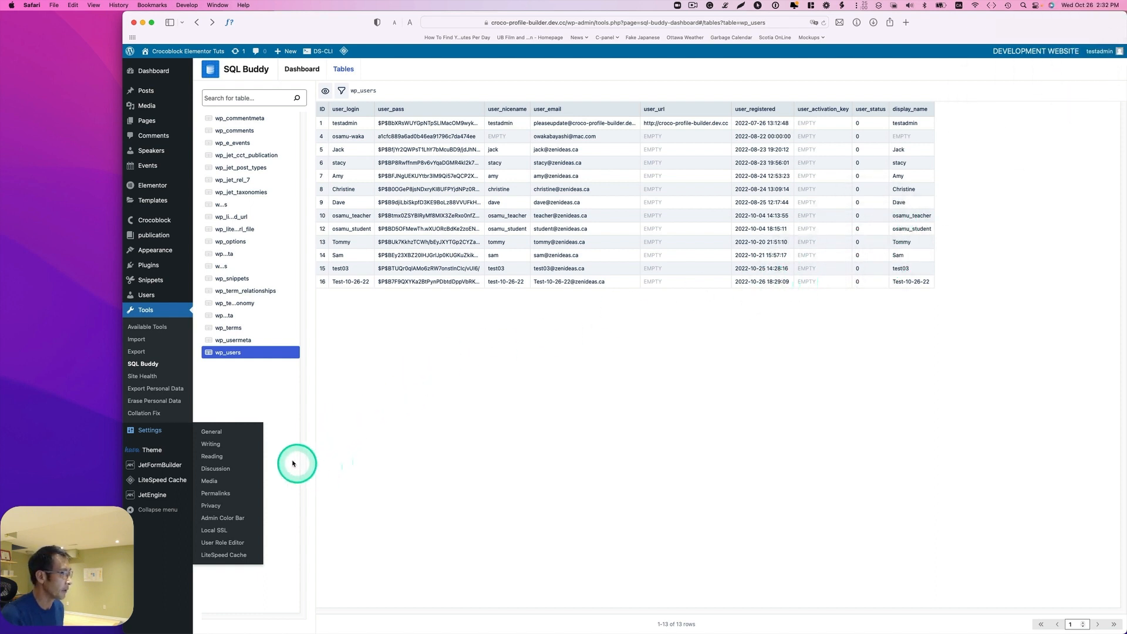
left_click(209, 432)
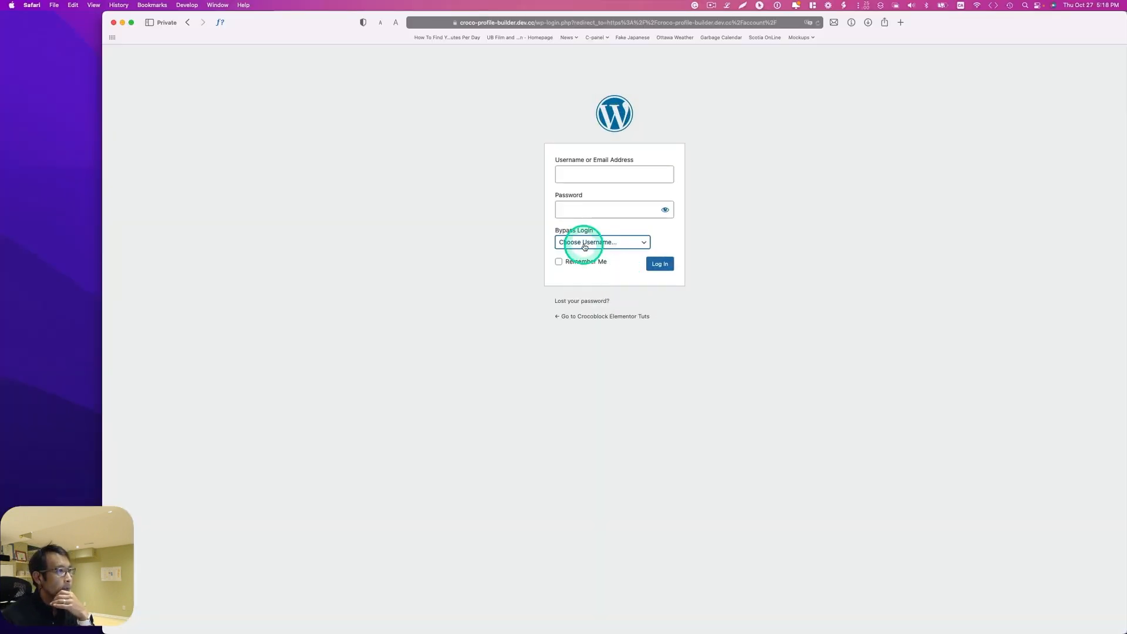
- Log in as Test-10-26-22 (teacher) through Bypass Login and load the special-offer page
left_click(584, 243)
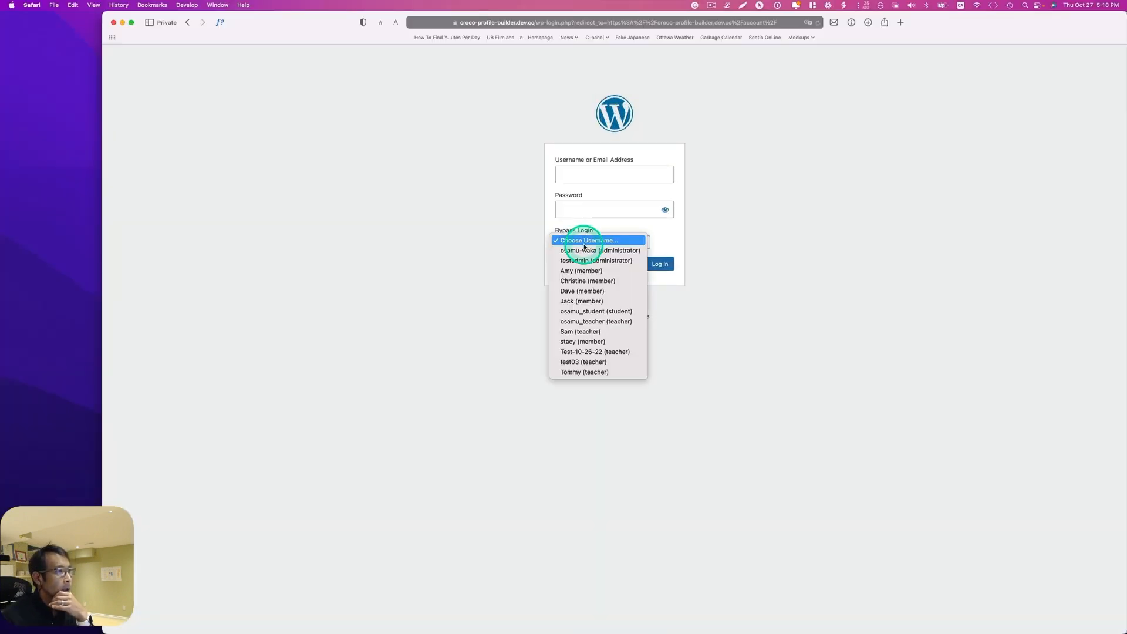
left_click(596, 354)
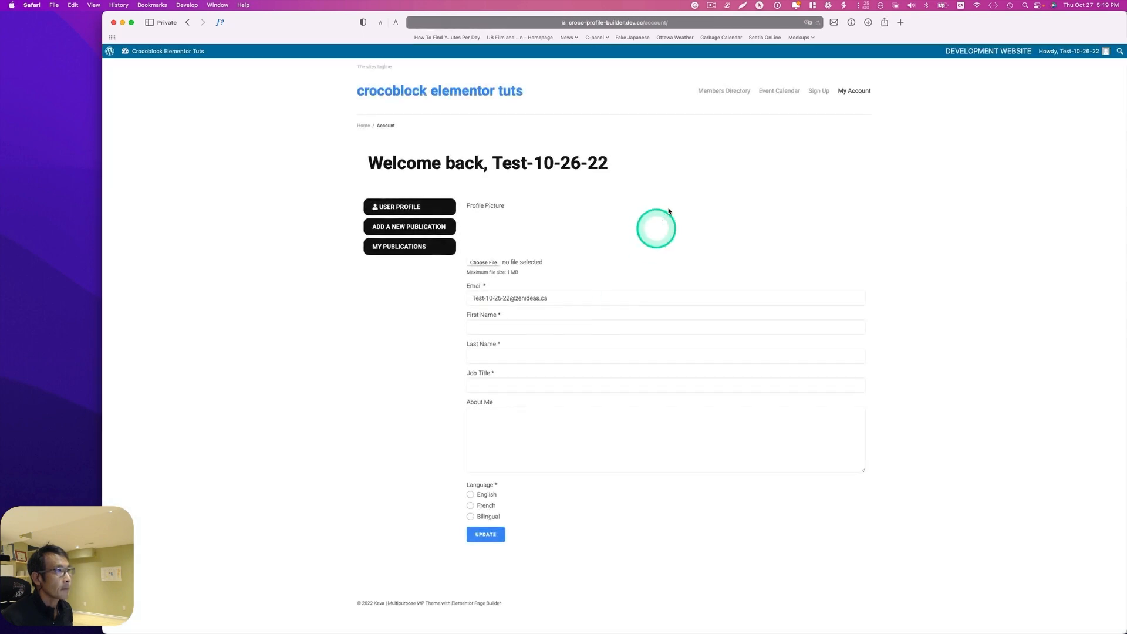
left_click(553, 24)
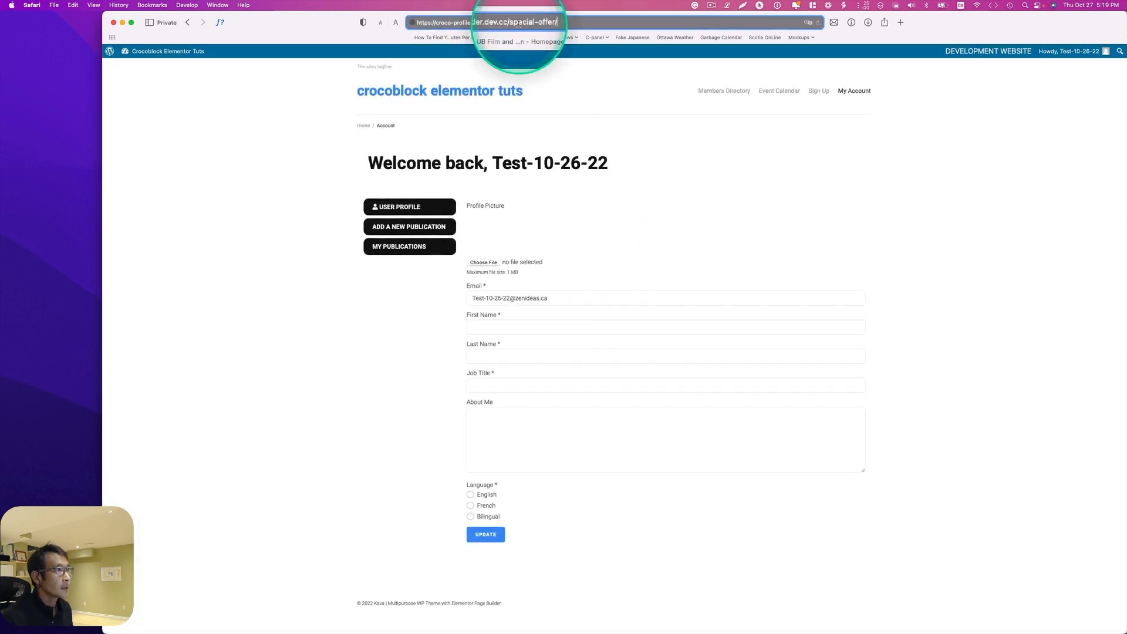
key("BackSpace")
key("BackSpace")
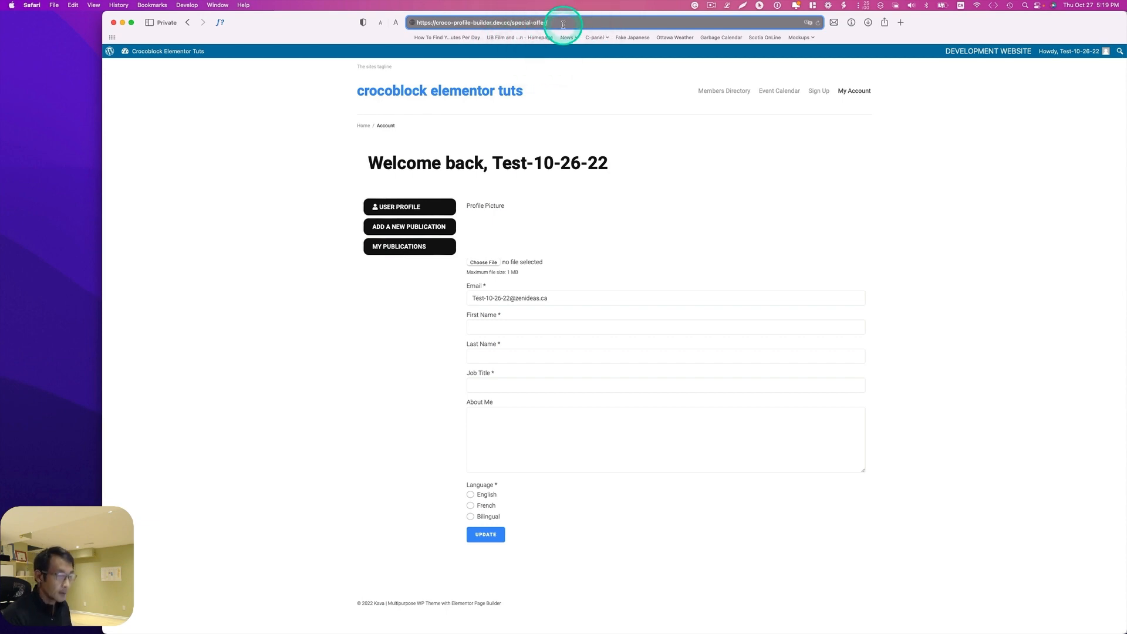
key("Return")
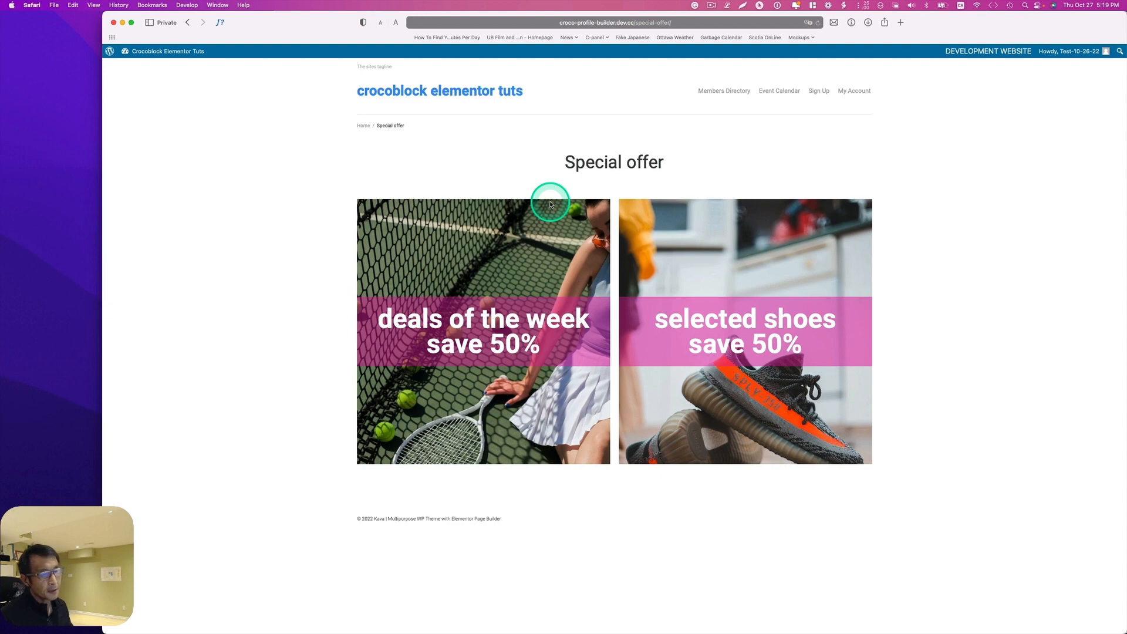
- Switch to the WordPress admin window and open JetEngine's Query Builder
left_click_drag(550, 206, 676, 317)
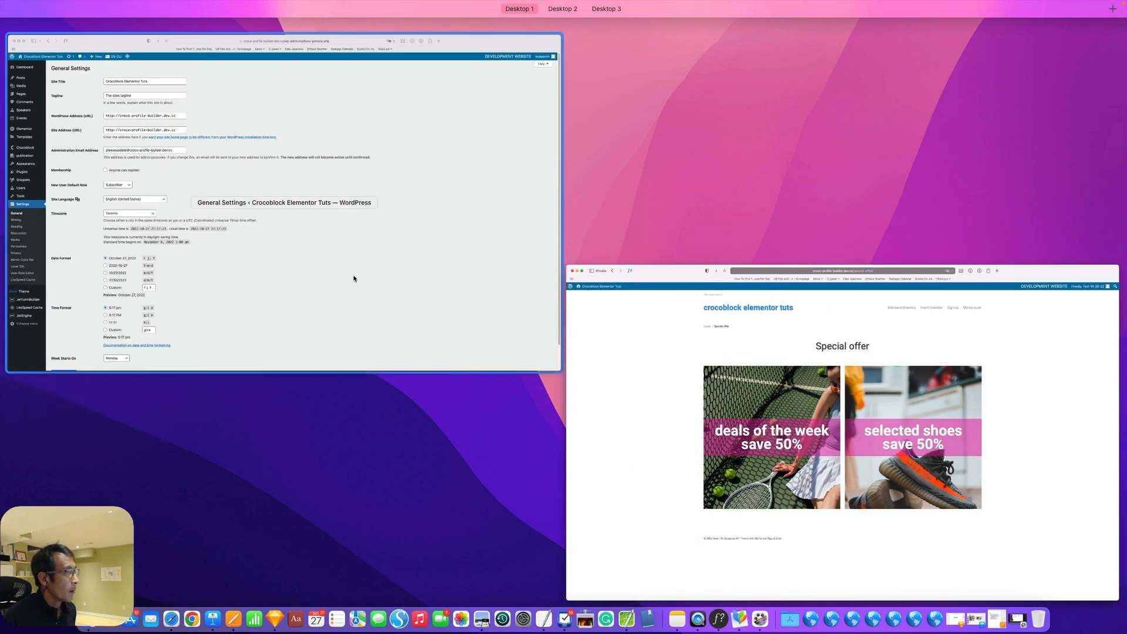
left_click(354, 278)
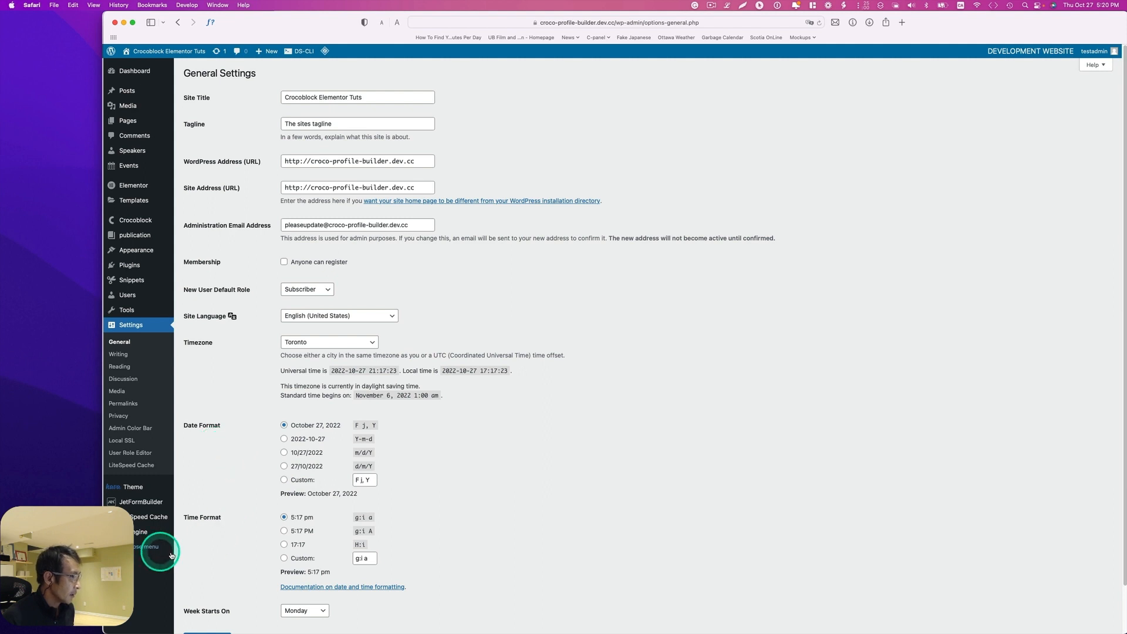
mouse_move(146, 532)
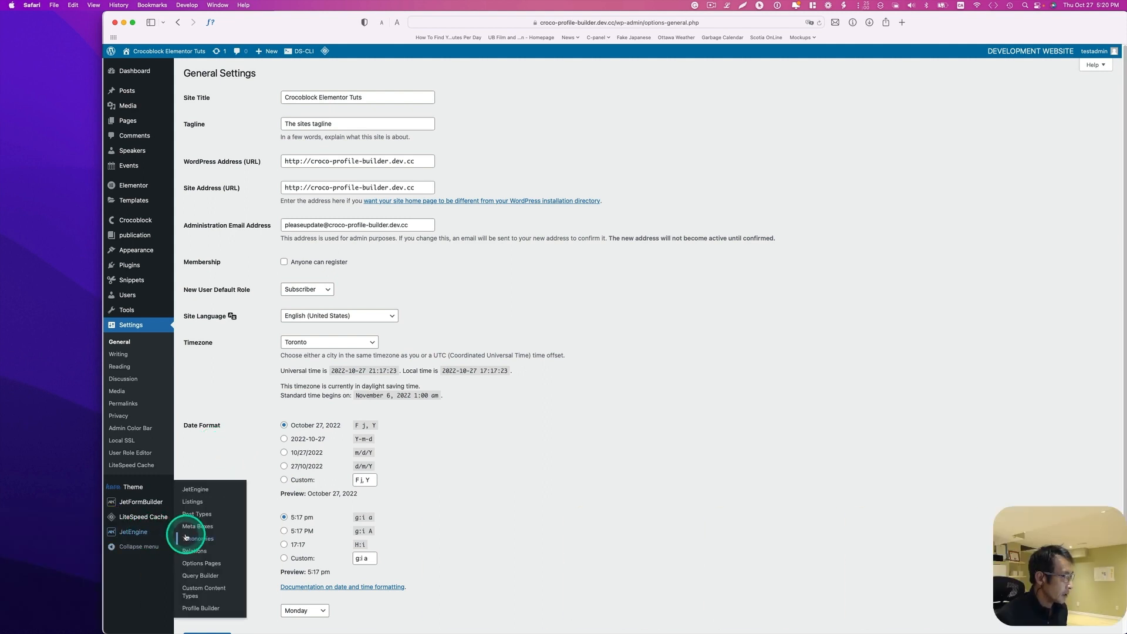
left_click(213, 576)
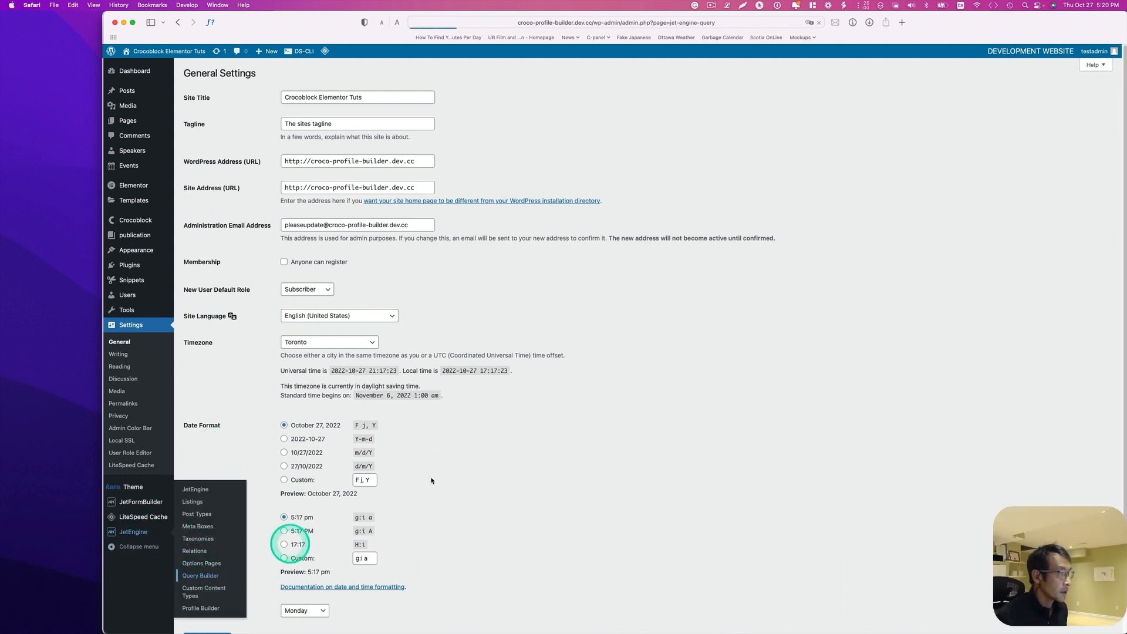
- Tile the Query Builder window and the private Special offer window side by side, each filling half the screen
left_click(961, 226)
key("ctrl+alt+Left")
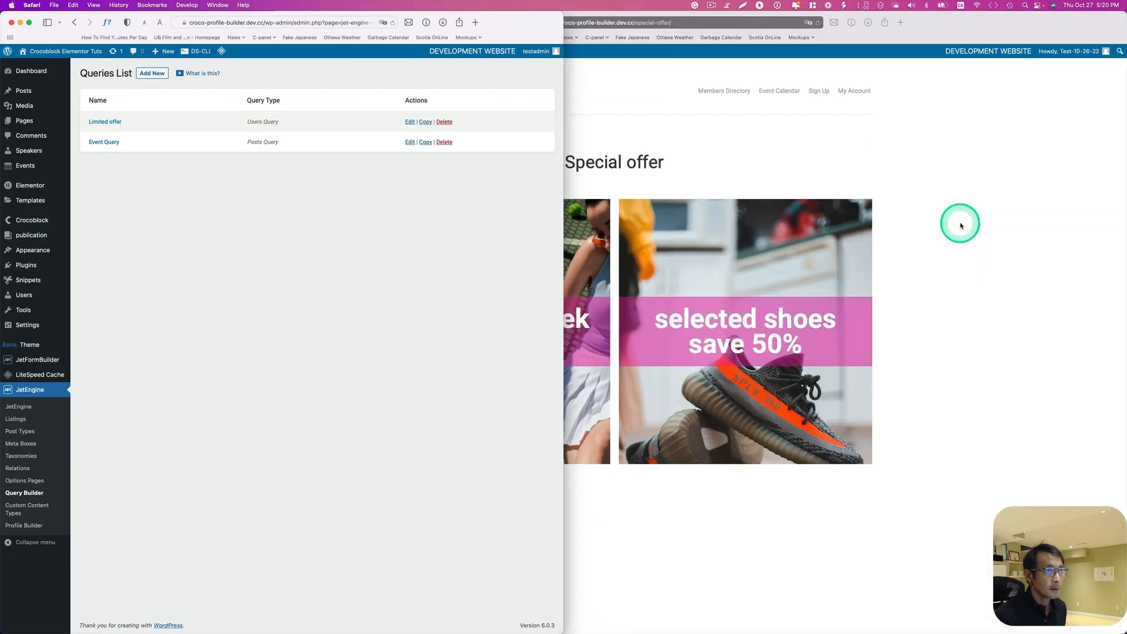
left_click(976, 231)
key("ctrl+alt+Right")
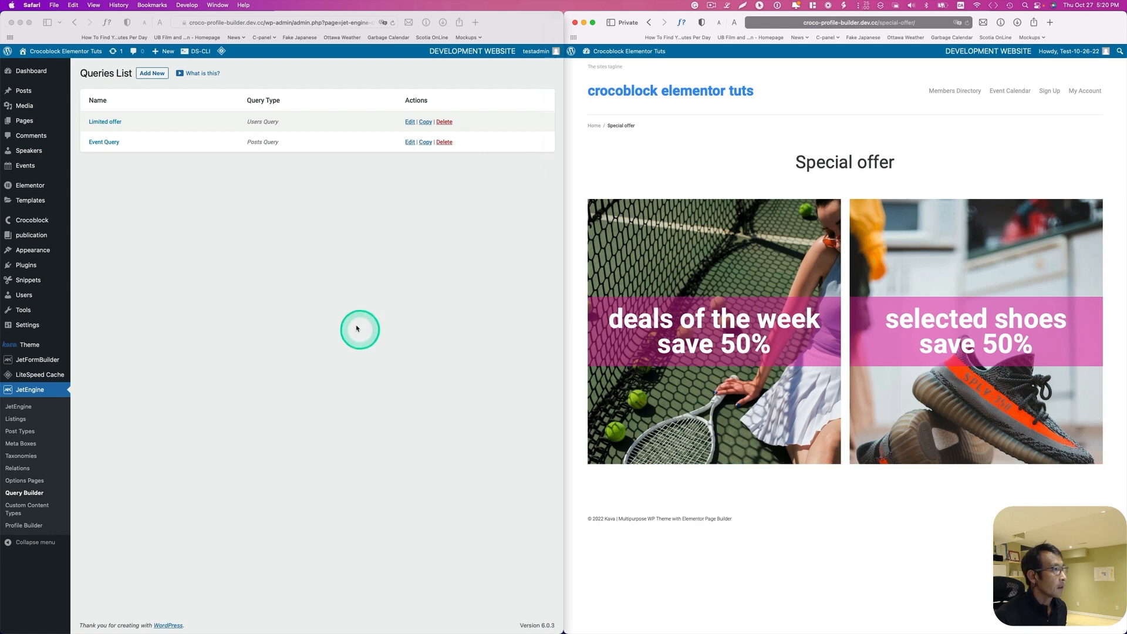
- Open the Limited offer query and display its Date Query clauses
left_click(352, 326)
left_click(100, 125)
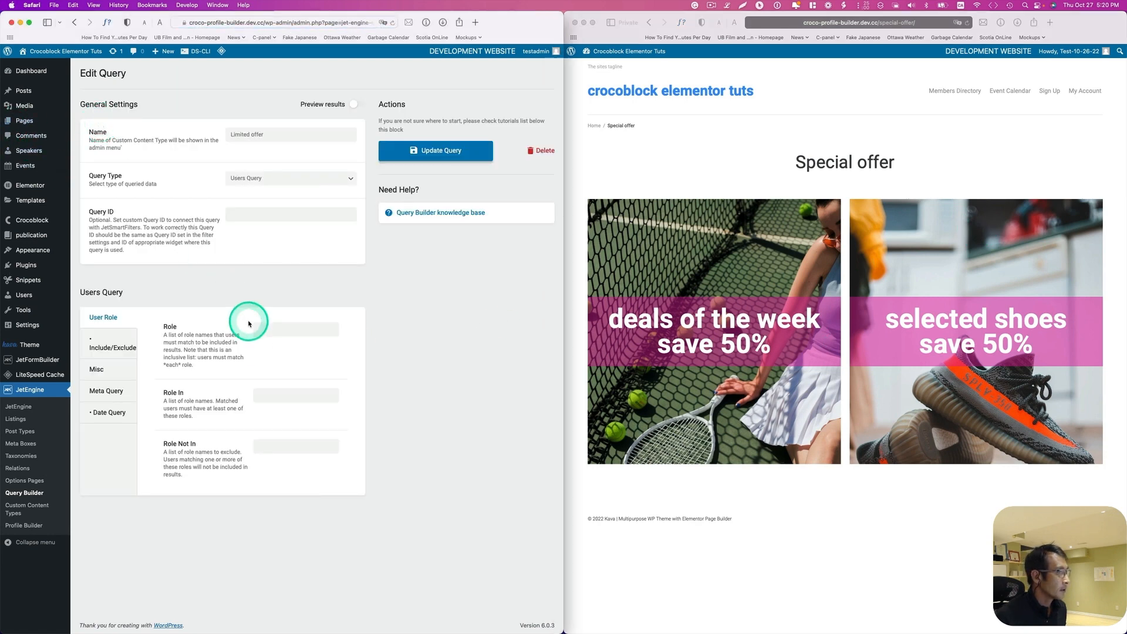
left_click(97, 413)
scroll(241, 460, "down", 1)
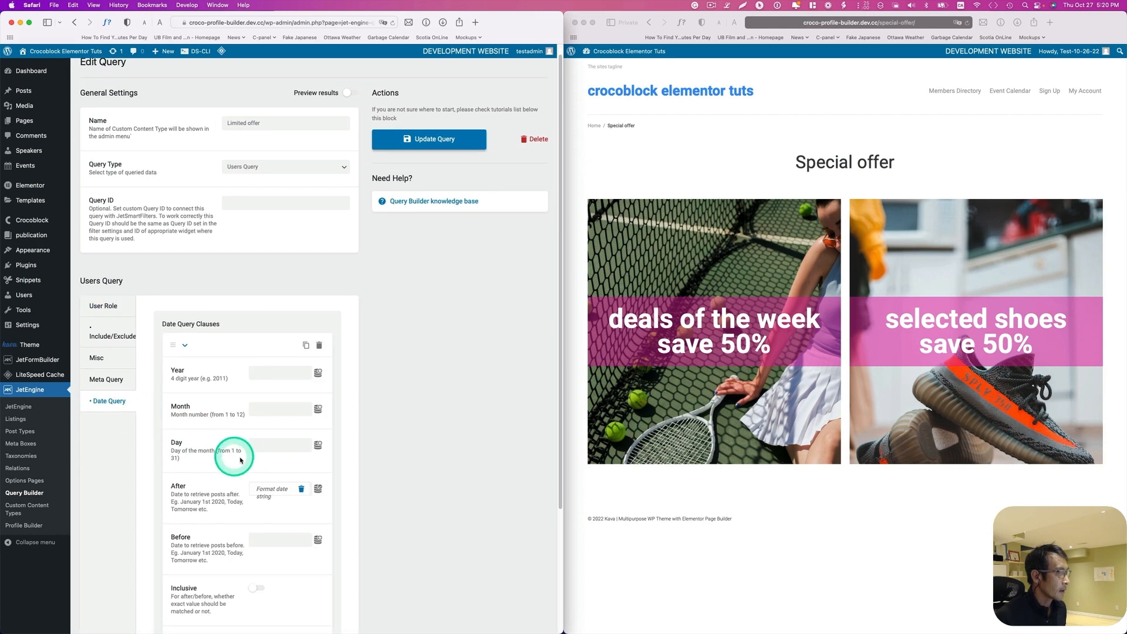
scroll(240, 460, "down", 1)
- Set the After macro's date string to now-48hours, apply it and update the Limited offer query
left_click(270, 468)
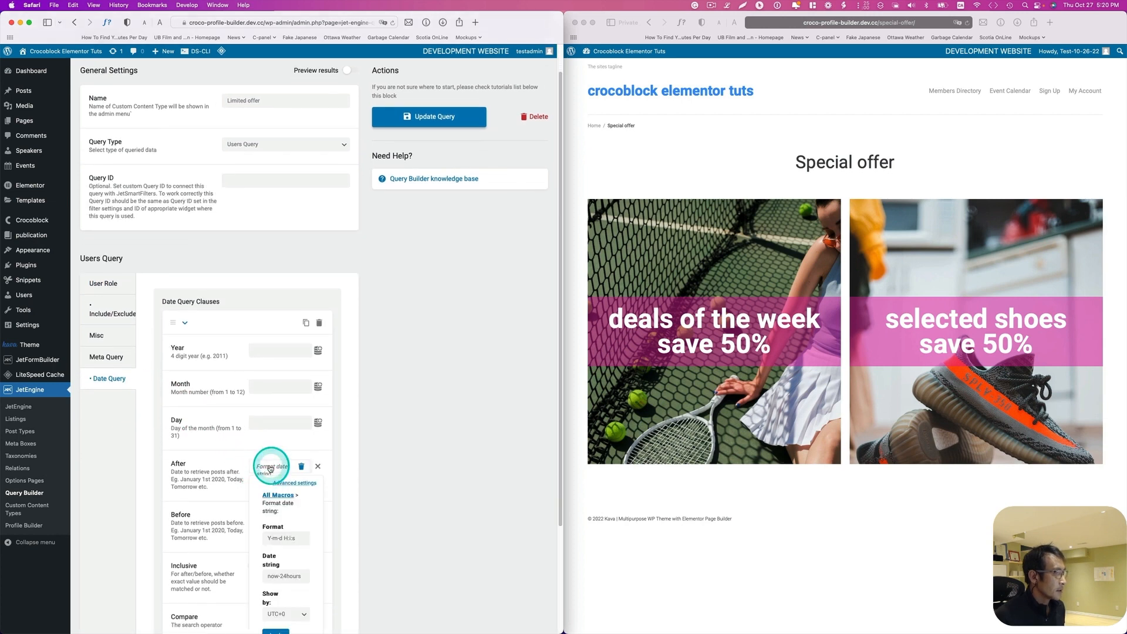
scroll(271, 468, "down", 2)
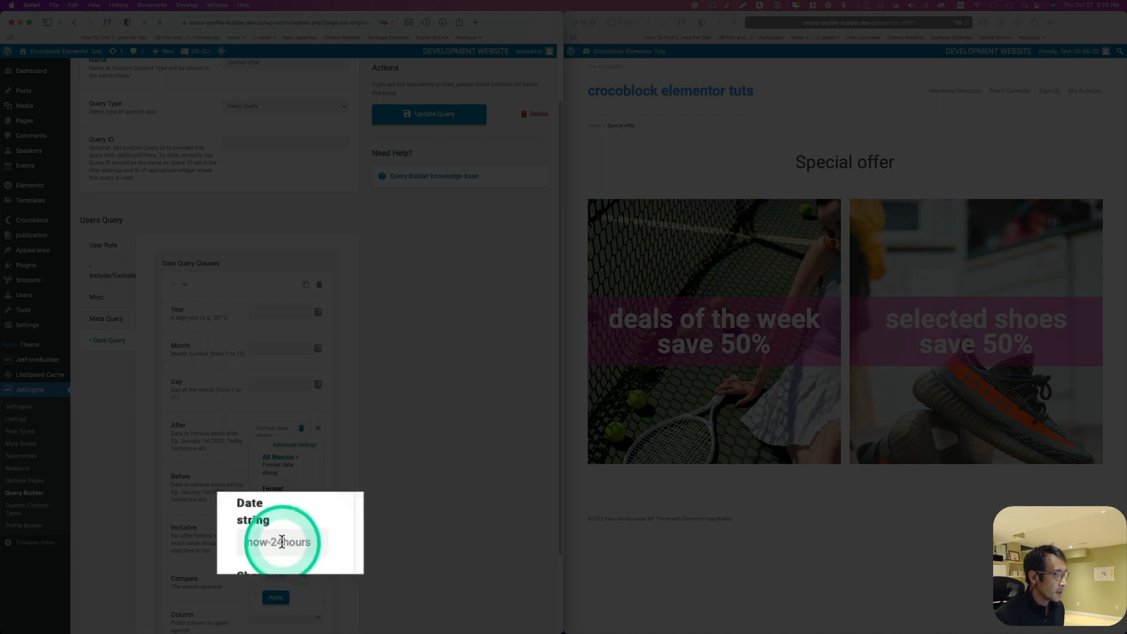
left_click(298, 544)
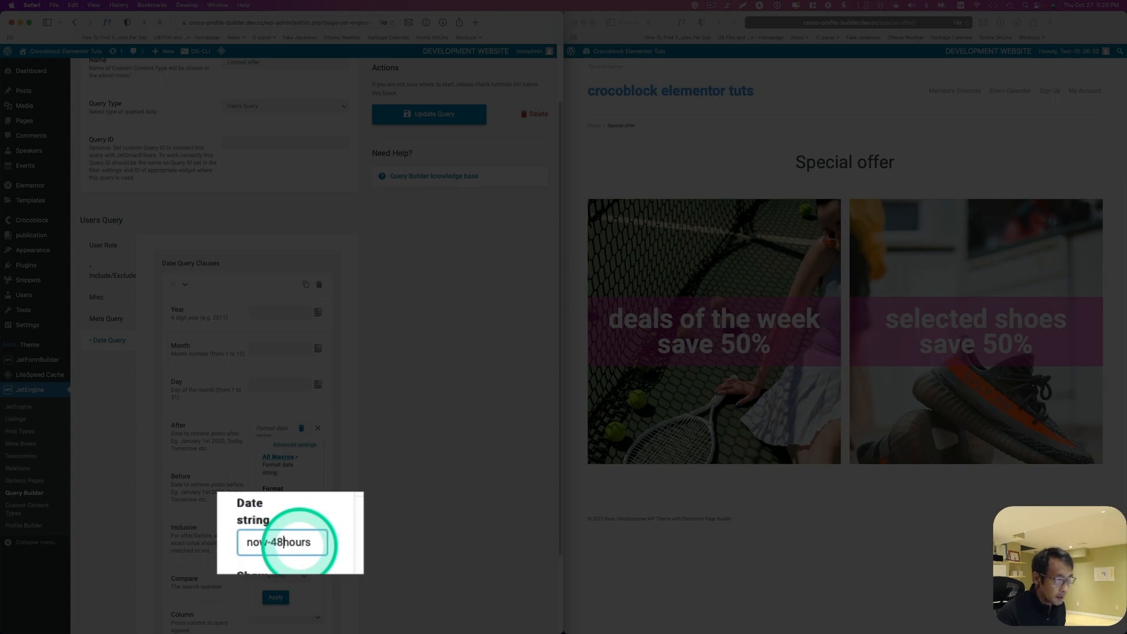
type("48")
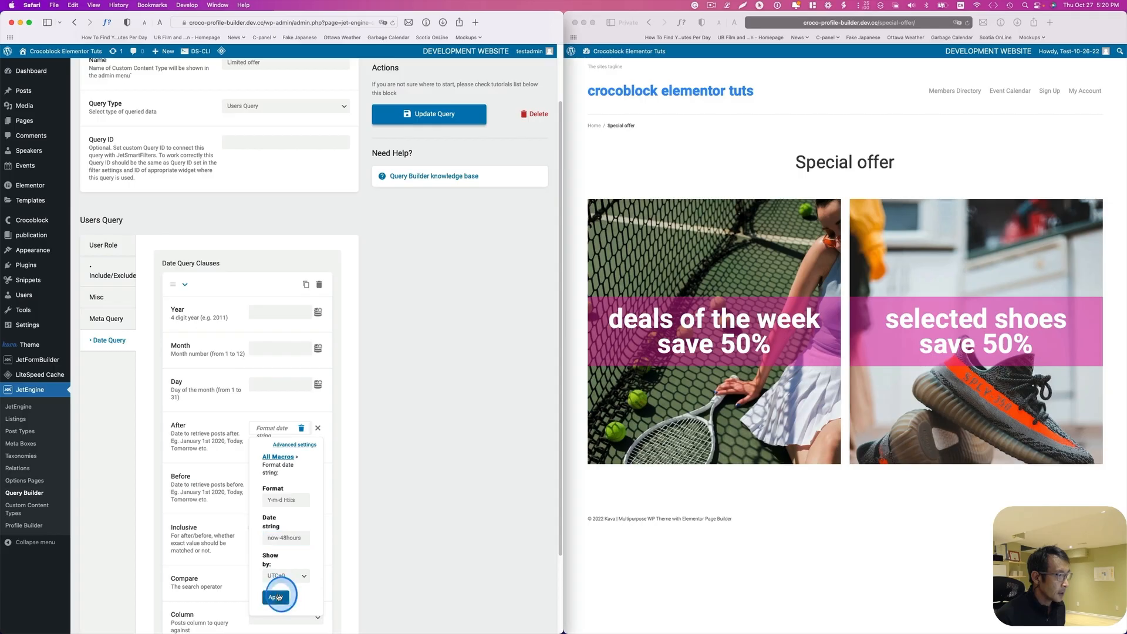
left_click(275, 597)
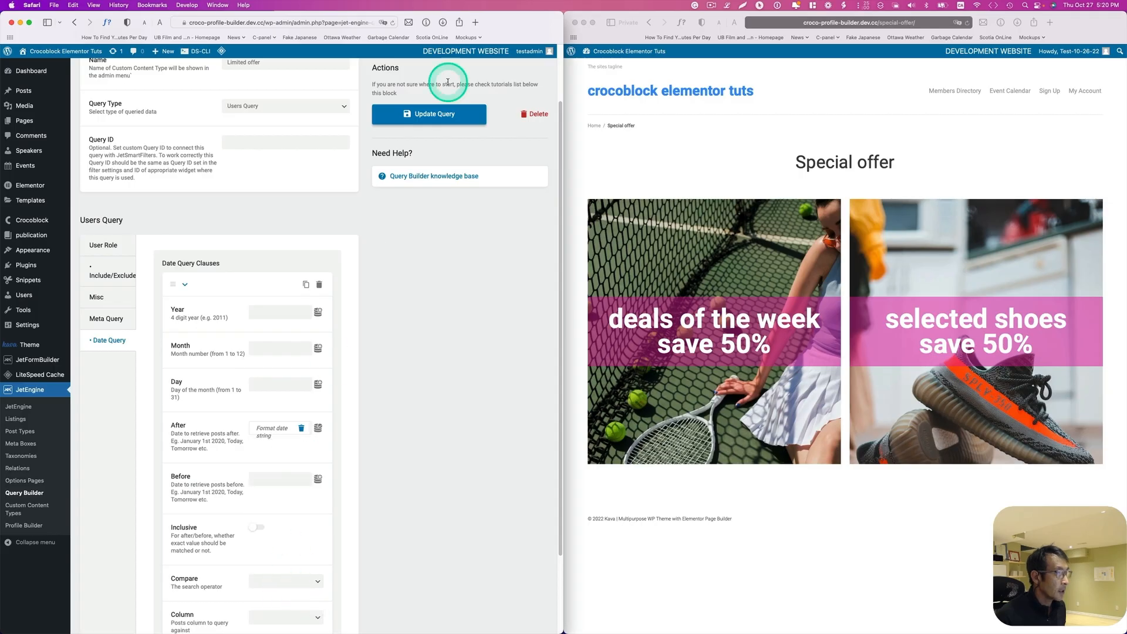
left_click(415, 114)
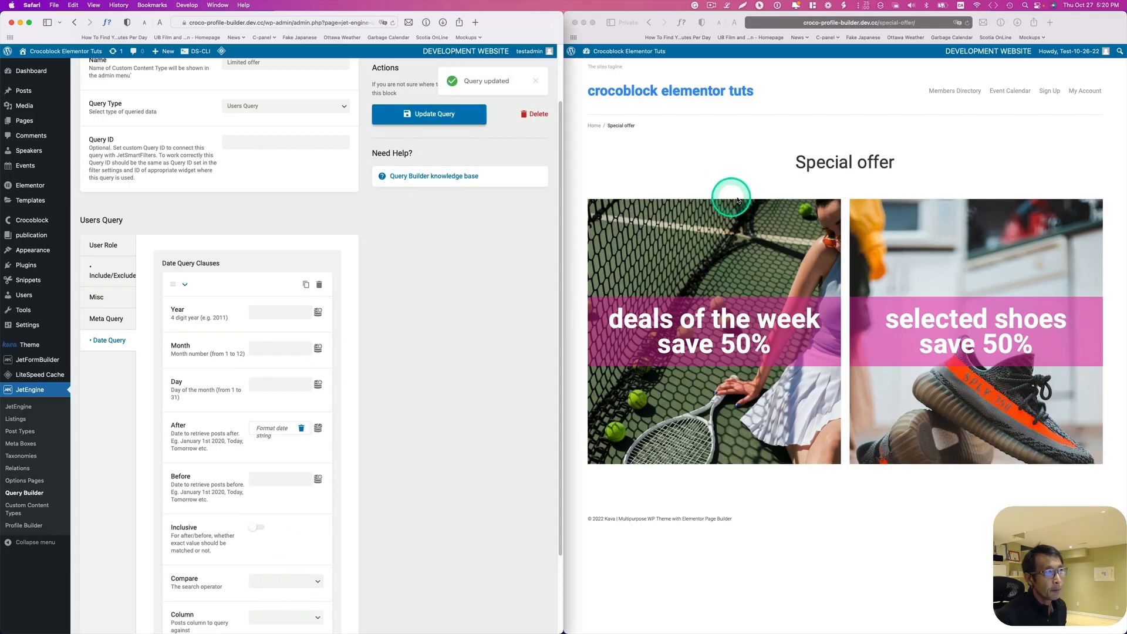
- Reload the Special offer page and check whether the promotional section is displayed with the 48-hour query
left_click(968, 24)
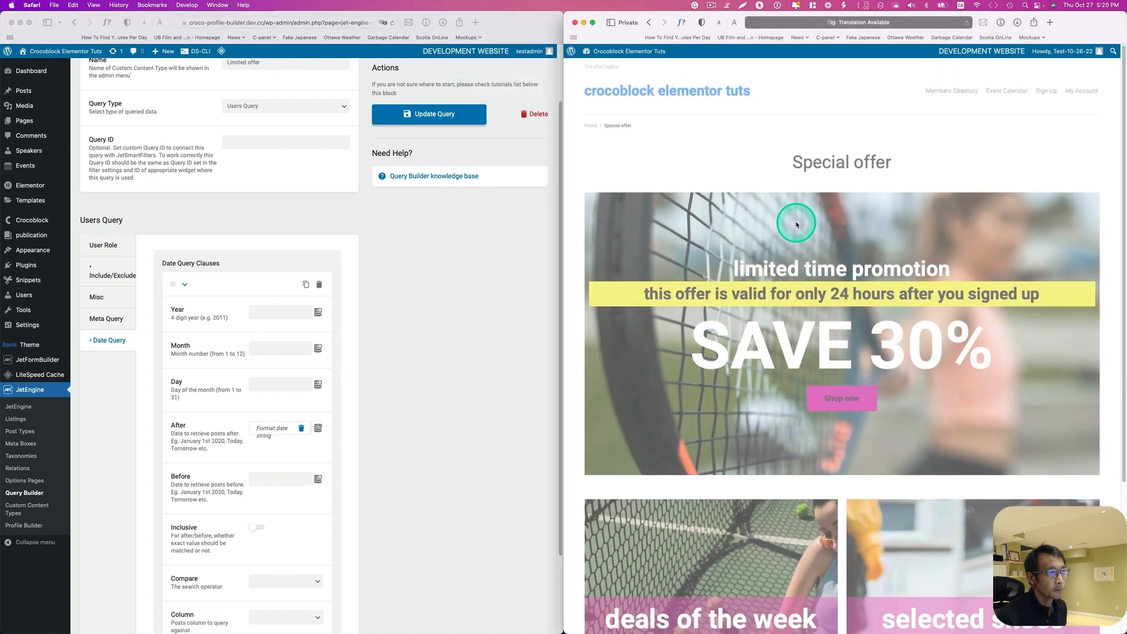
scroll(867, 395, "down", 1)
scroll(868, 376, "down", 2)
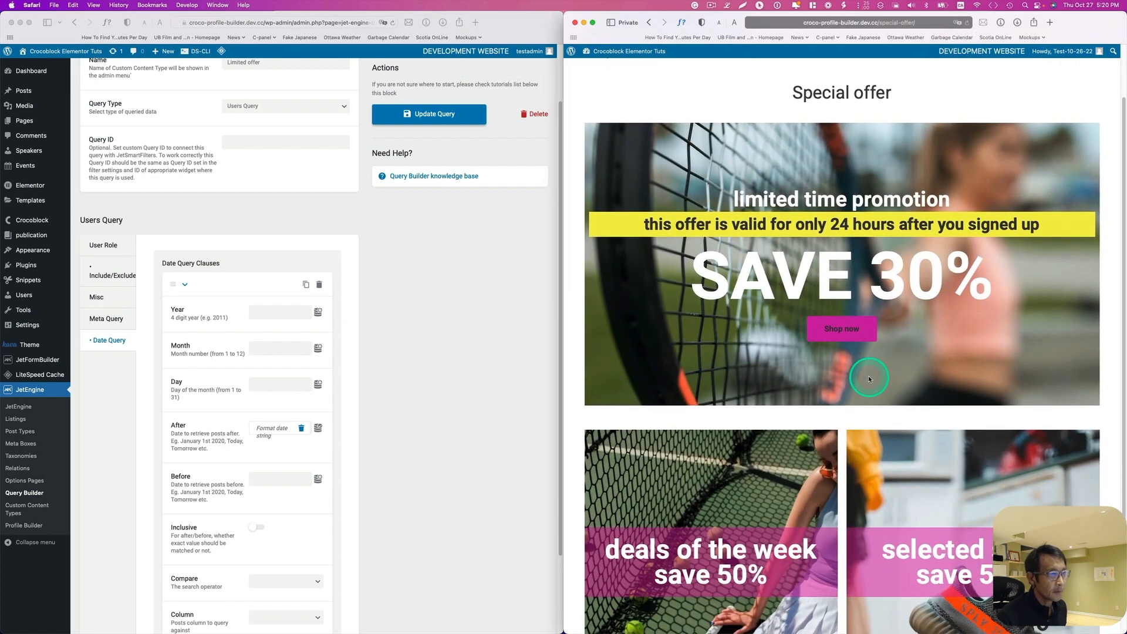
scroll(315, 596, "down", 1)
- Set the After macro's date string to now-24hours, update the Limited offer query and reload the Special offer page
scroll(316, 596, "down", 3)
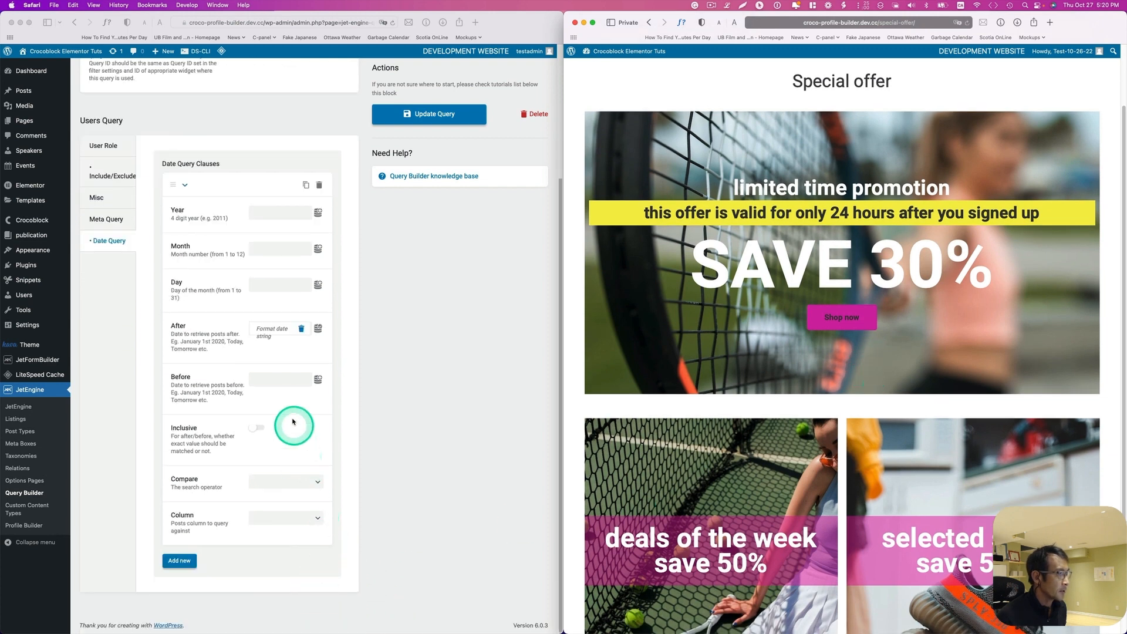
left_click(279, 332)
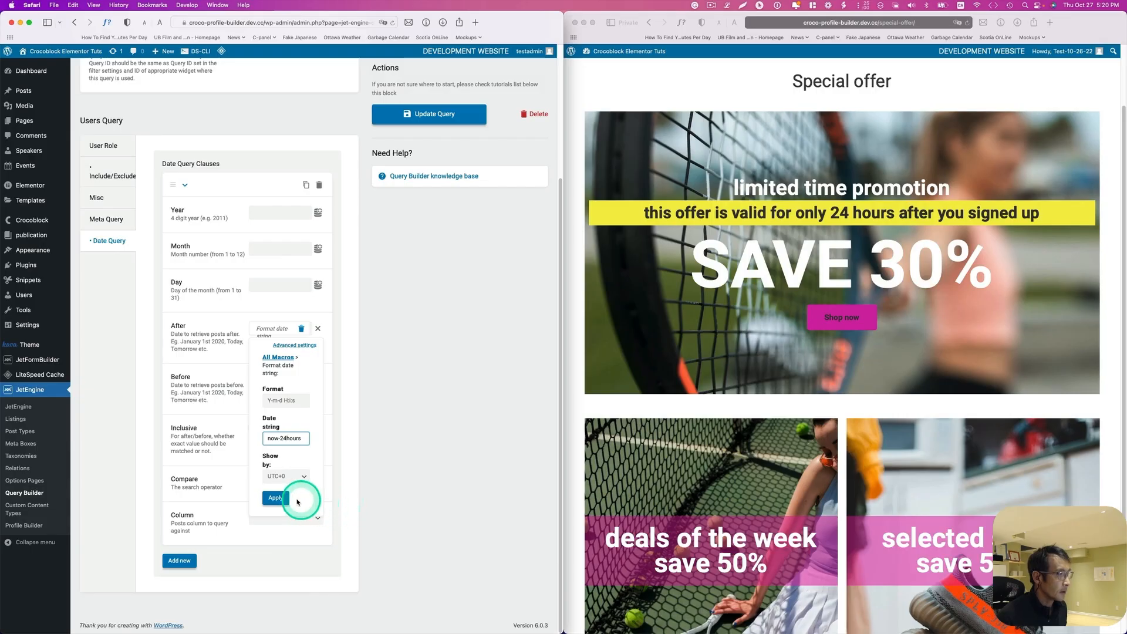
left_click(279, 497)
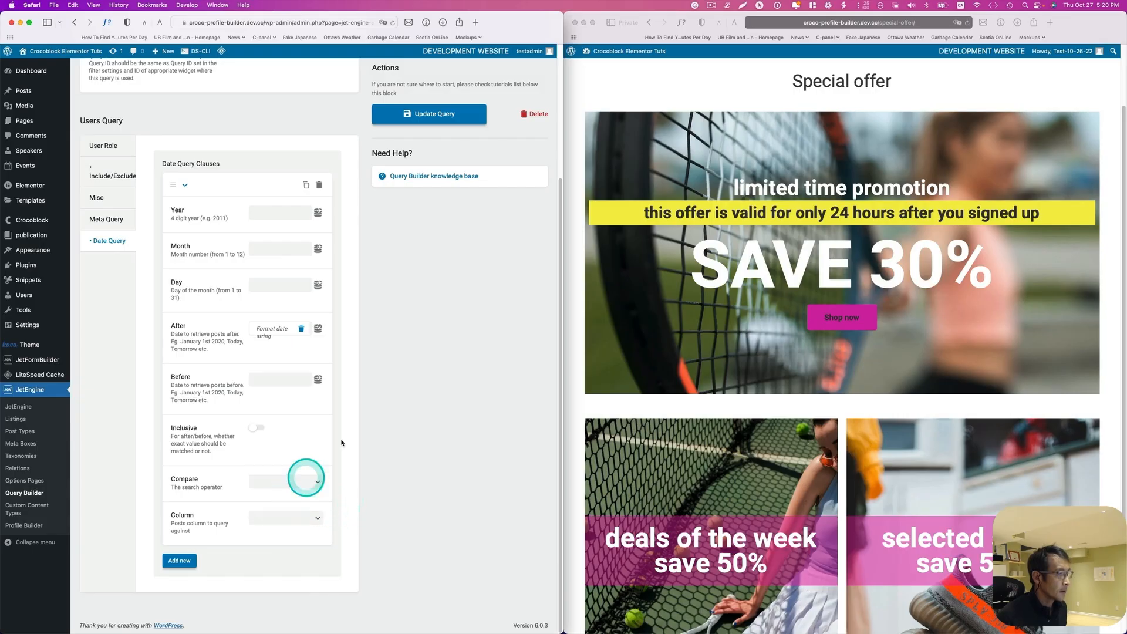
left_click(434, 114)
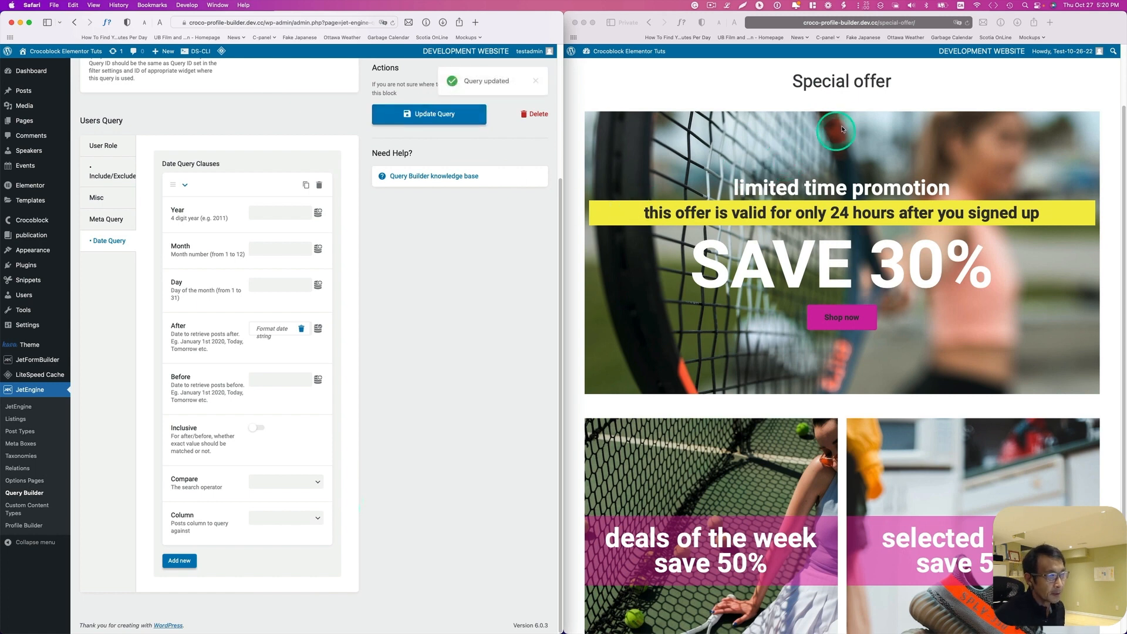
left_click(966, 23)
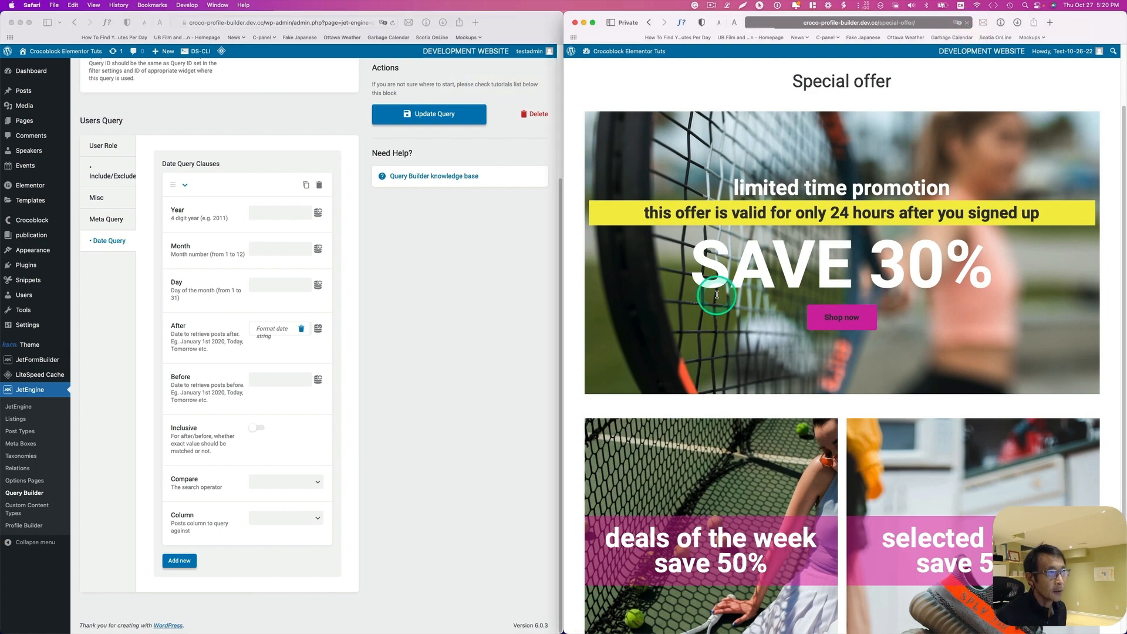